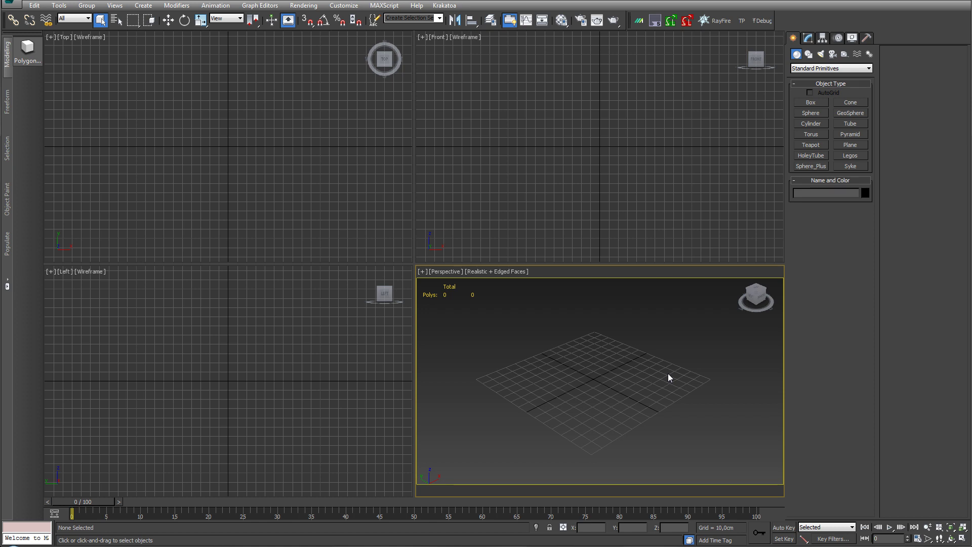
- Open Particle View and examine the description of the mP Glue test in the operator depot
middle_click_drag(639, 369, 630, 369)
key("6")
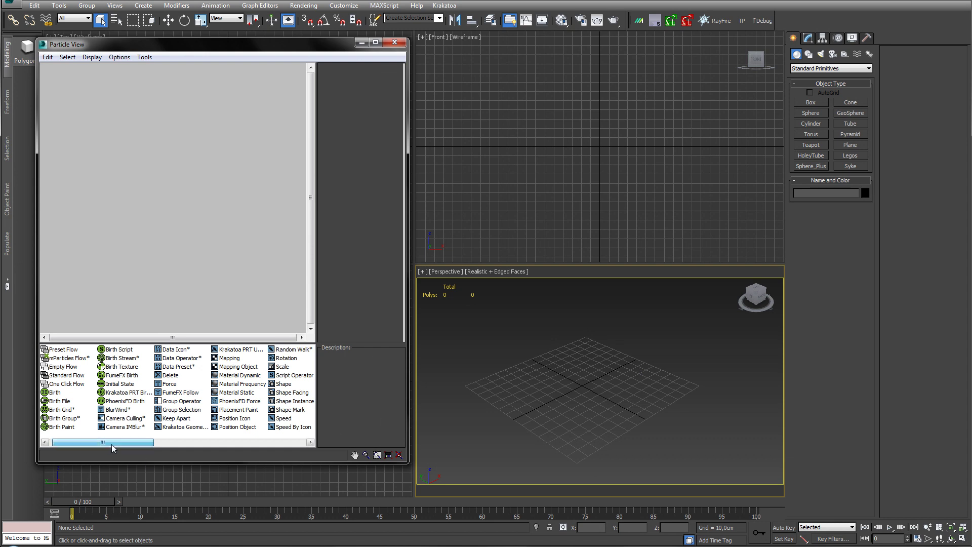
left_click_drag(112, 444, 227, 437)
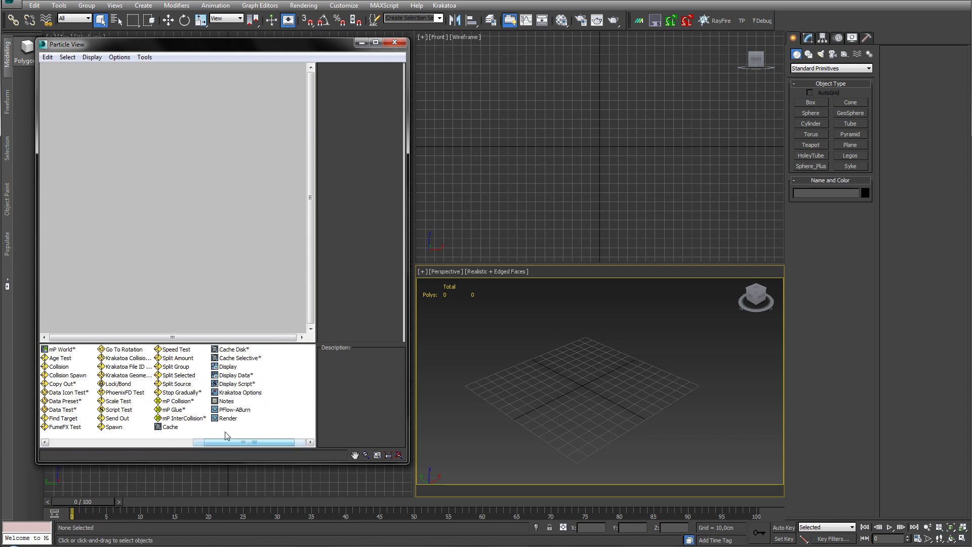
left_click(174, 409)
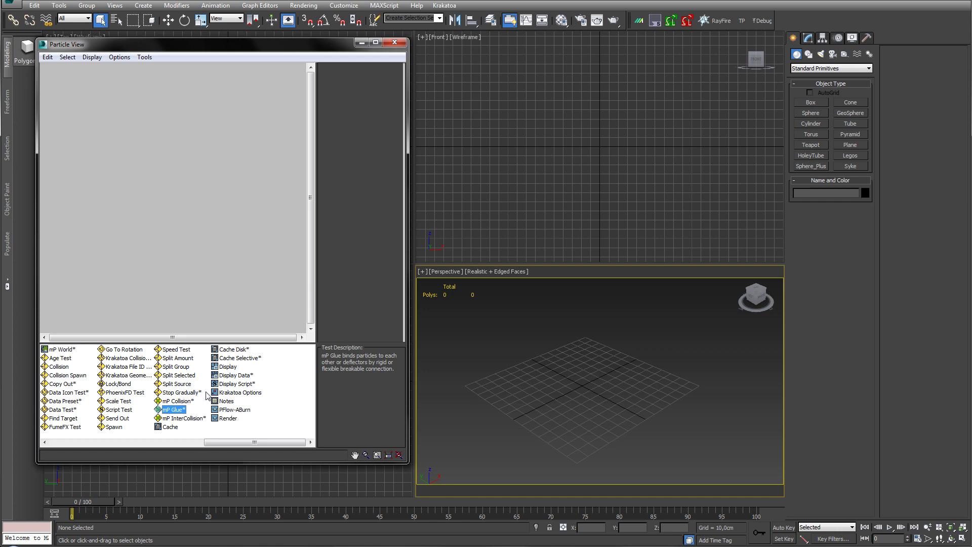
left_click_drag(270, 49, 253, 51)
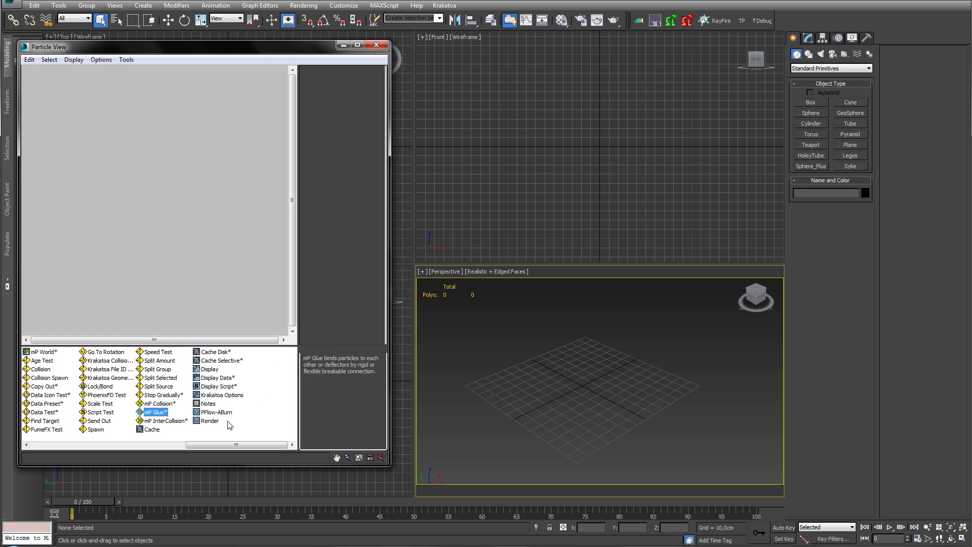
left_click_drag(236, 445, 77, 444)
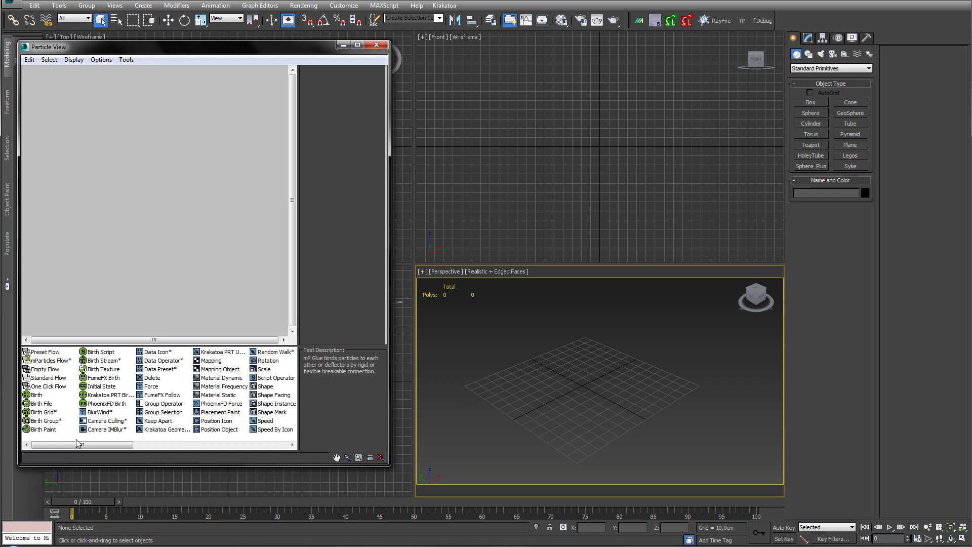
mouse_move(79, 444)
left_mouse_down()
mouse_move(125, 449)
mouse_move(86, 457)
left_mouse_up()
middle_click_drag(629, 357, 640, 350)
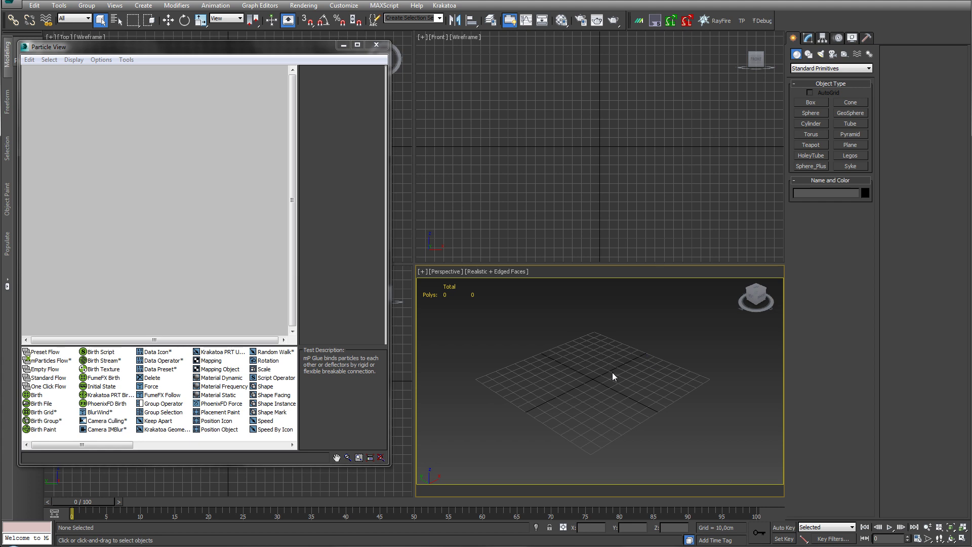
middle_click_drag(612, 372, 609, 375)
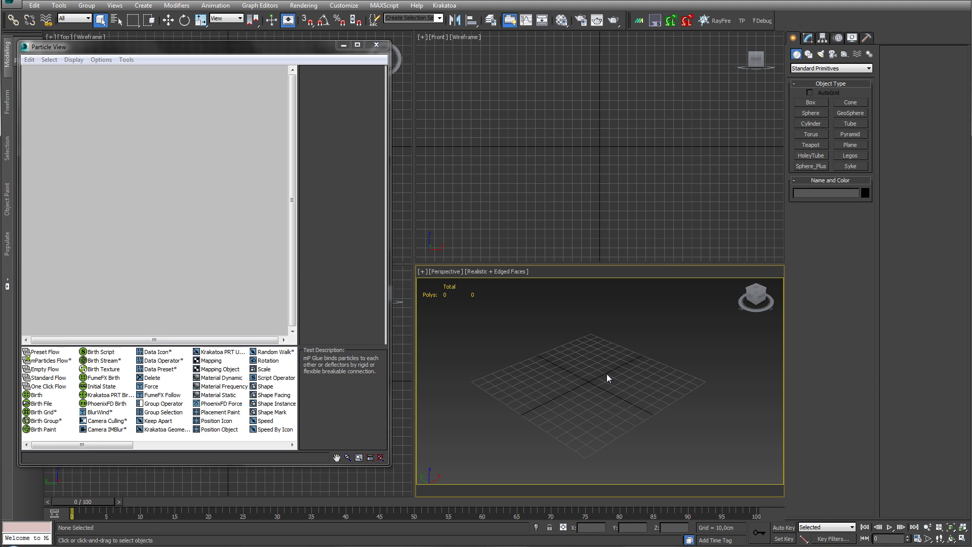
mouse_move(111, 445)
left_mouse_down()
mouse_move(199, 451)
mouse_move(102, 453)
left_mouse_up()
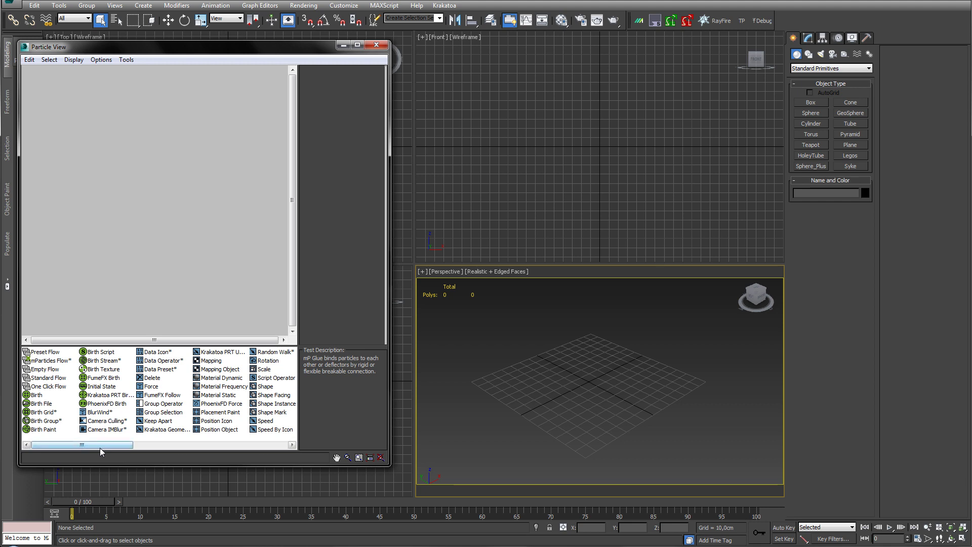
middle_click_drag(581, 423, 590, 420)
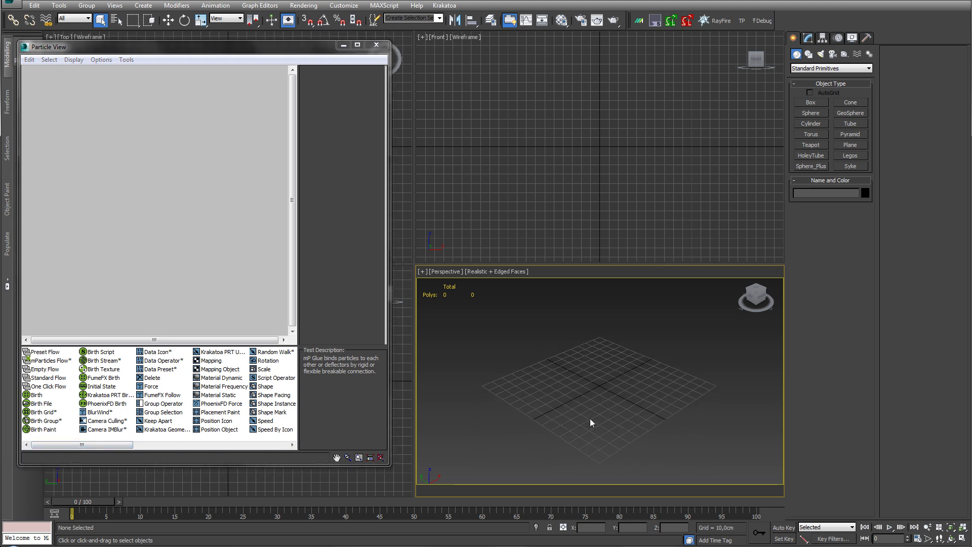
- Widen Particle View slightly and create a GeoSphere with a radius of about 44.5 cm near the grid centre in the perspective view
left_click_drag(387, 272, 401, 273)
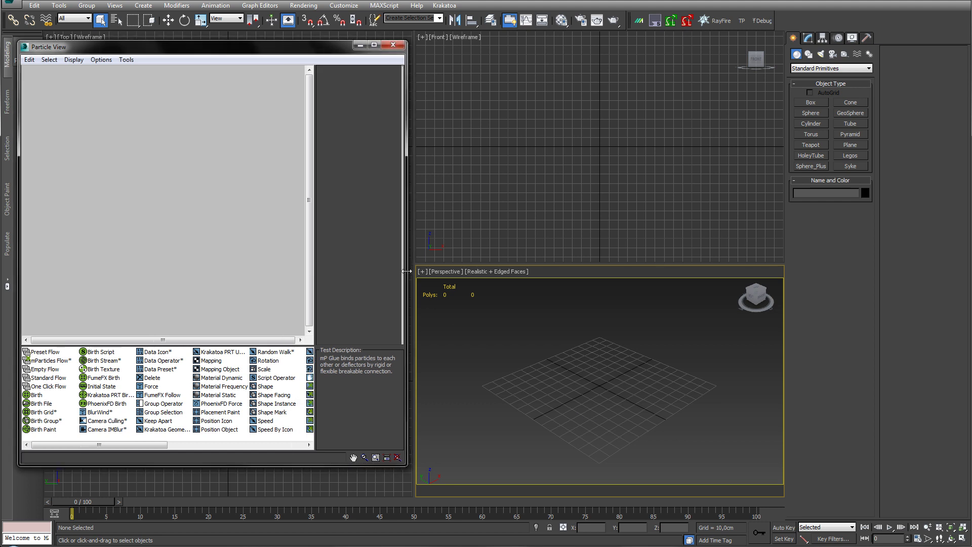
middle_click_drag(554, 332, 556, 335)
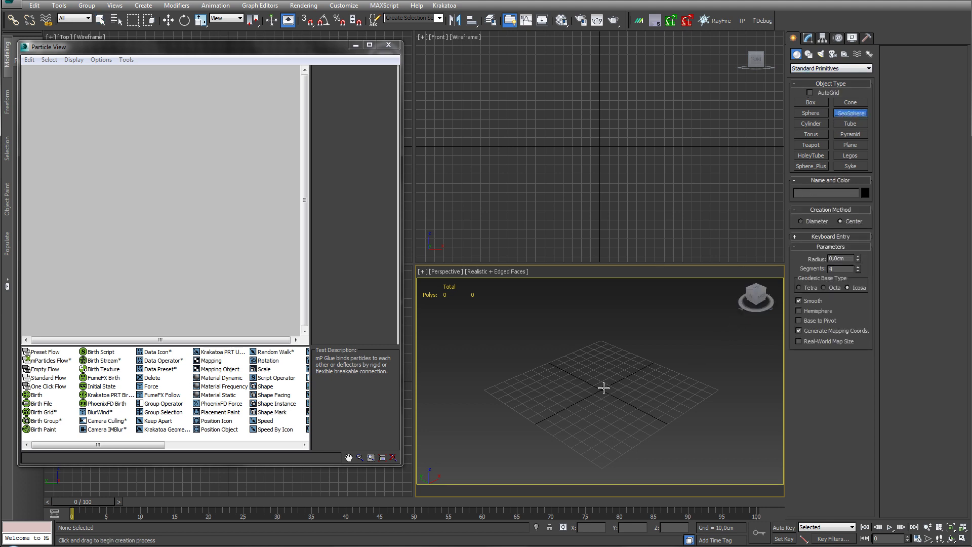
left_click_drag(603, 388, 621, 416)
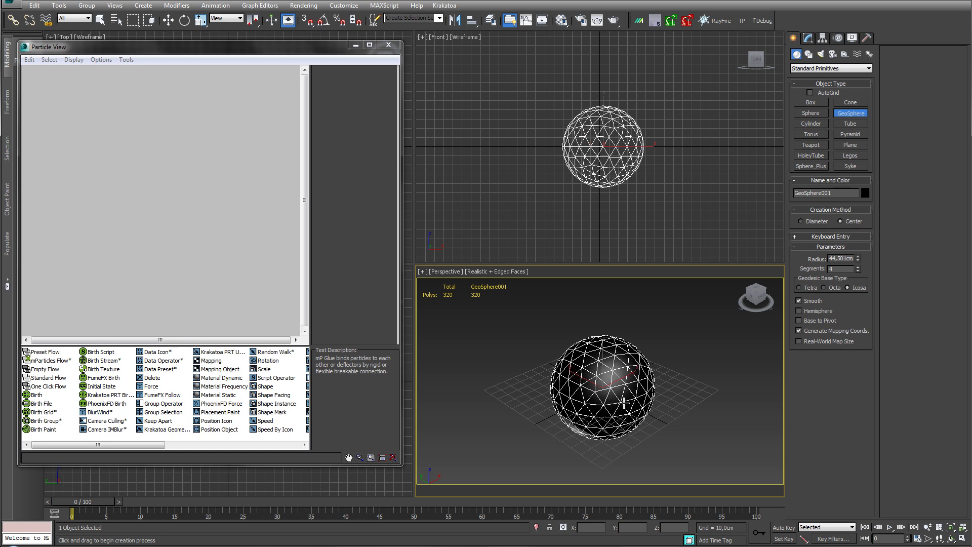
- Move the geosphere straight up along Z to a height of about 52 cm
key("w")
left_click_drag(609, 377, 614, 324)
scroll(614, 324, "up", 5)
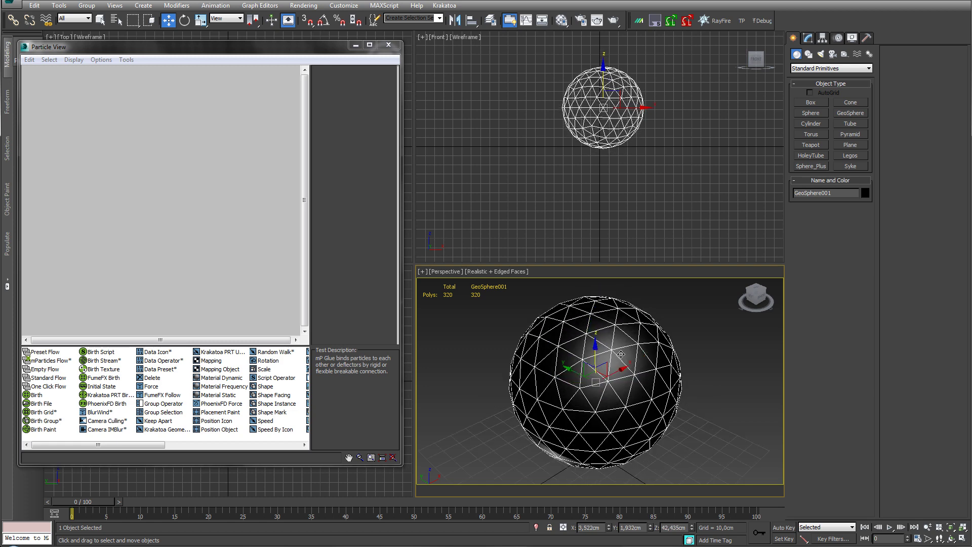
scroll(627, 344, "down", 3)
scroll(626, 344, "down", 3)
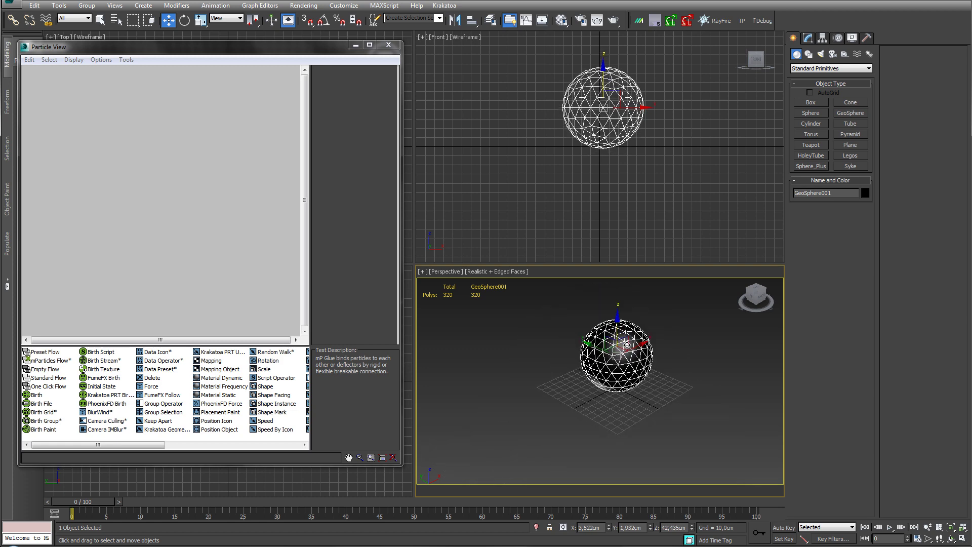
scroll(627, 344, "up", 3)
left_click_drag(611, 331, 612, 321)
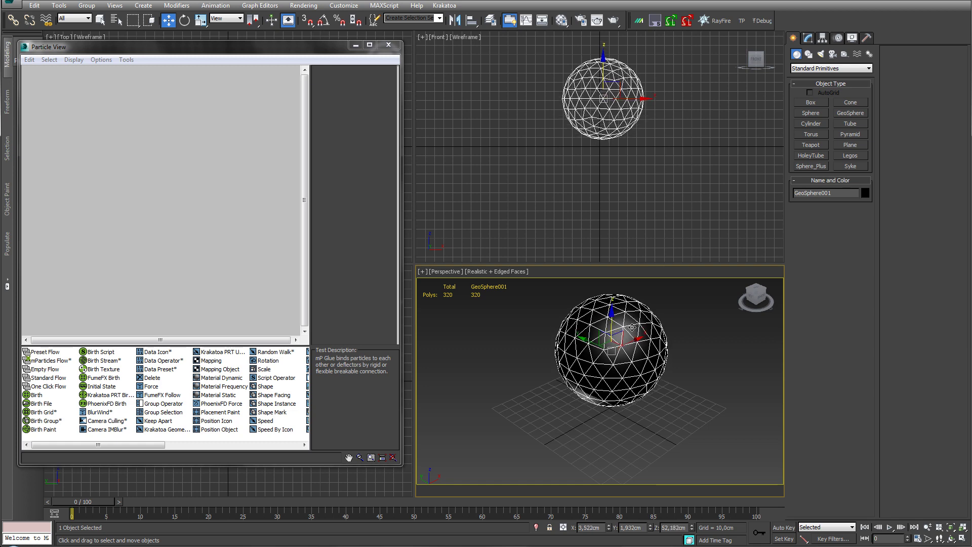
- Assign the 01 - Default material to the geosphere and clone it in place as an instance
left_click(560, 24)
left_click_drag(559, 306, 592, 304)
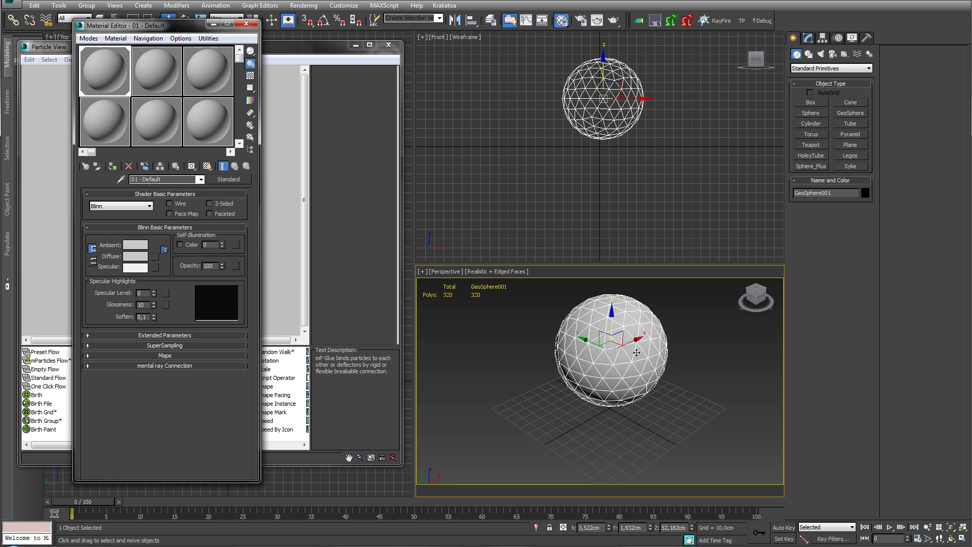
right_click(639, 328)
left_click(669, 381)
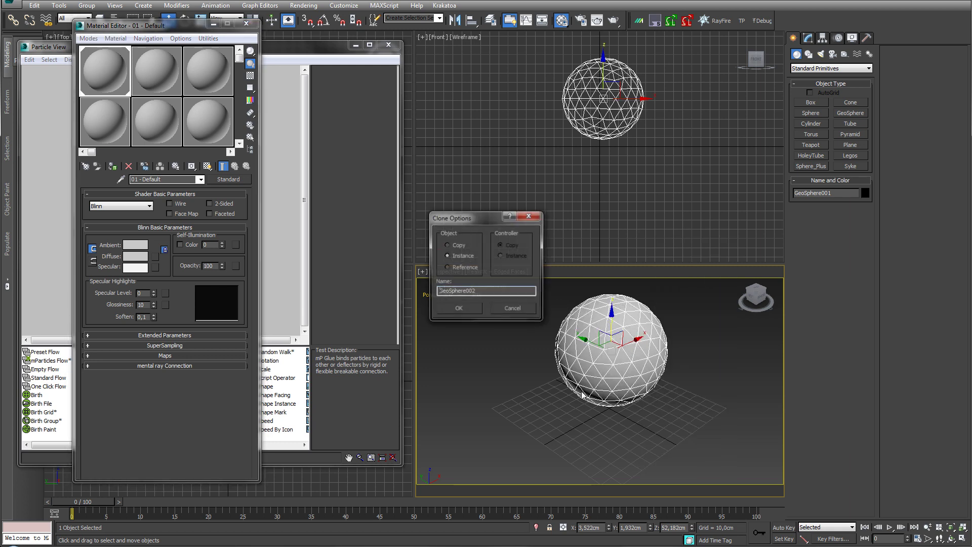
left_click(458, 309)
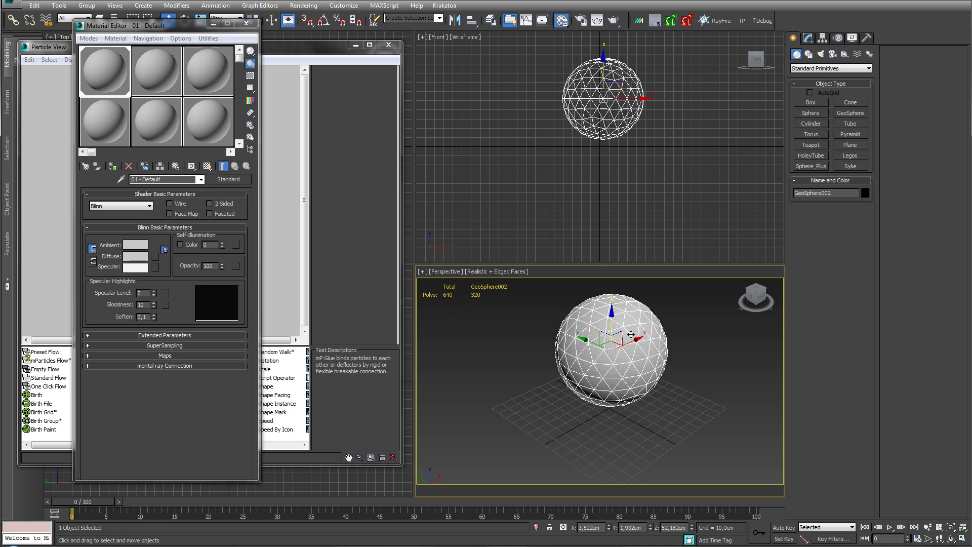
- Rename the cloned geosphere as "low" and the original geosphere as "high"
left_click(807, 38)
left_click_drag(842, 54, 676, 64)
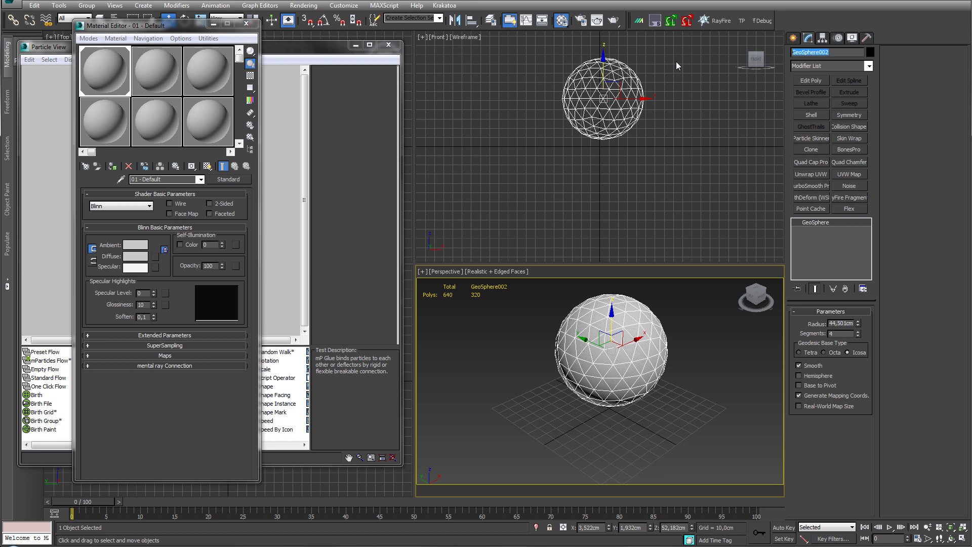
type("low")
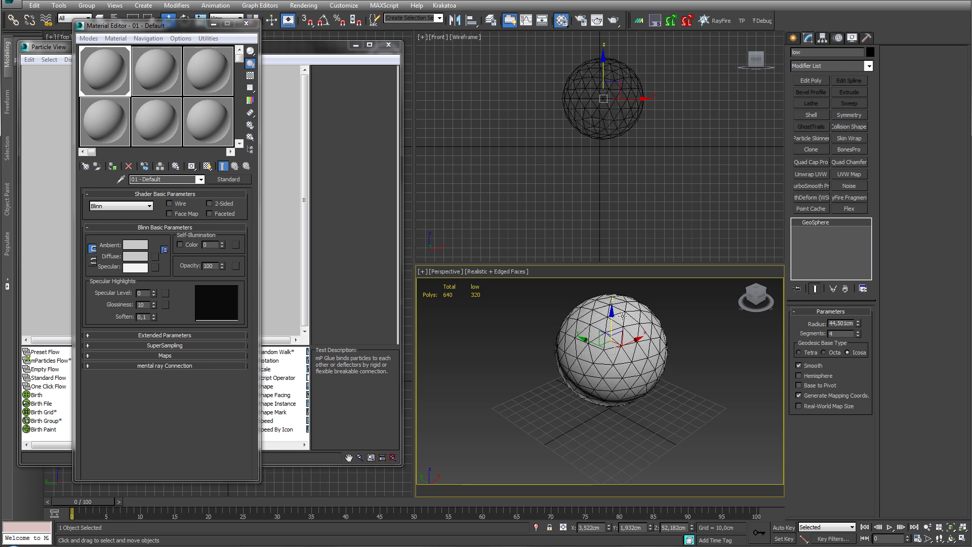
left_click(622, 316)
double_click(819, 55)
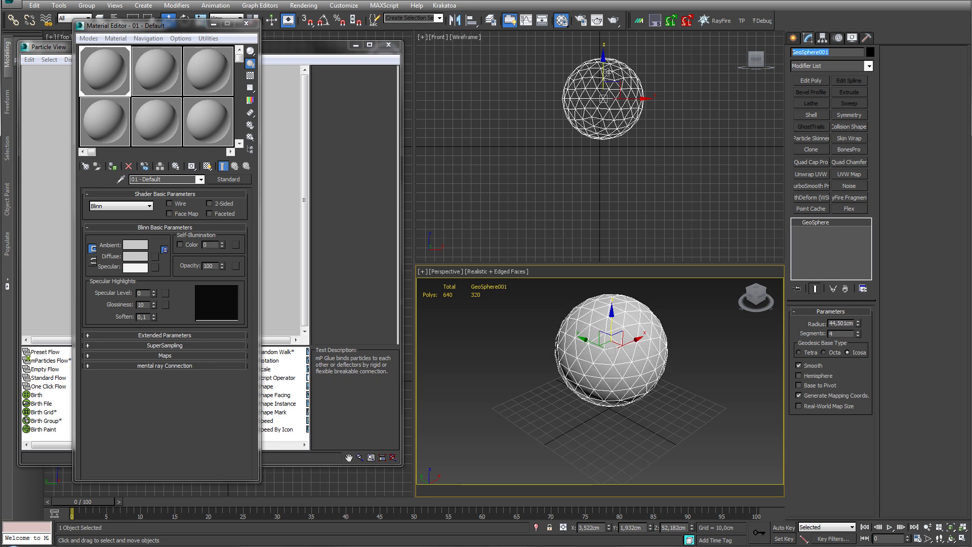
type("high")
left_click(704, 381)
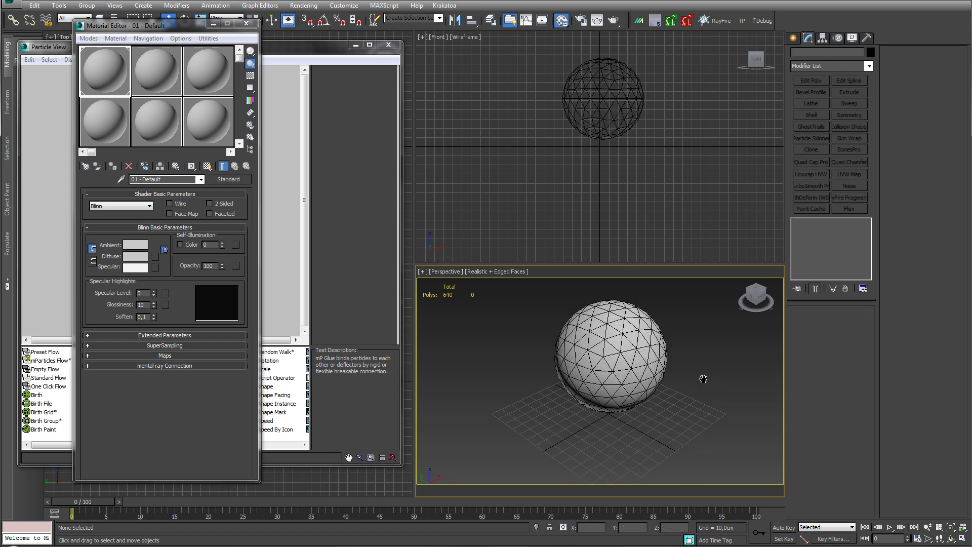
- Hide the "high" geosphere and close the Material Editor
left_click(626, 345)
left_click(625, 346)
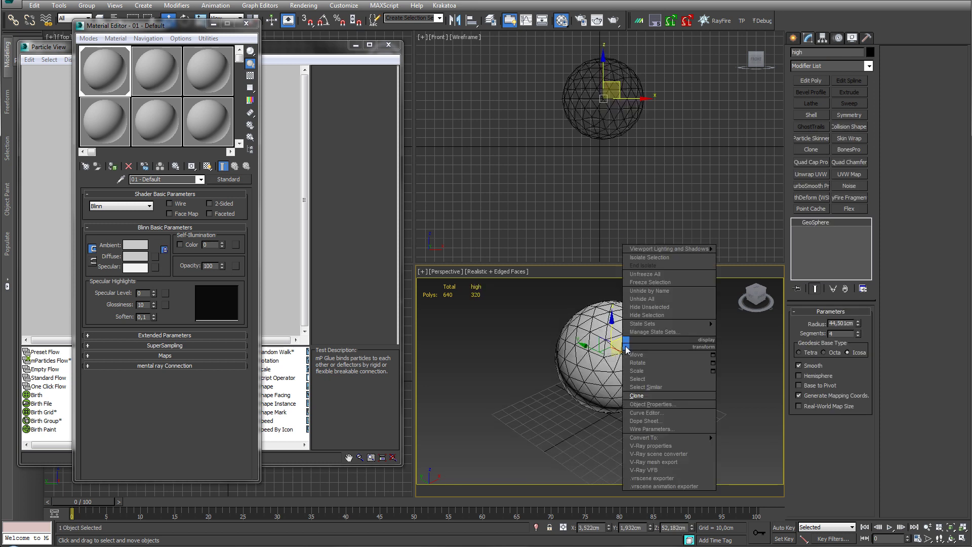
right_click(625, 346)
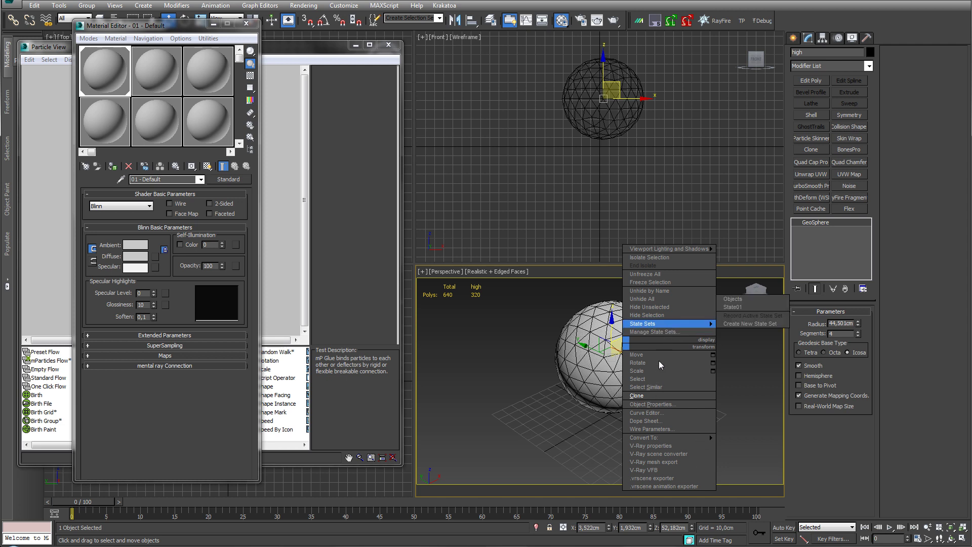
left_click(661, 317)
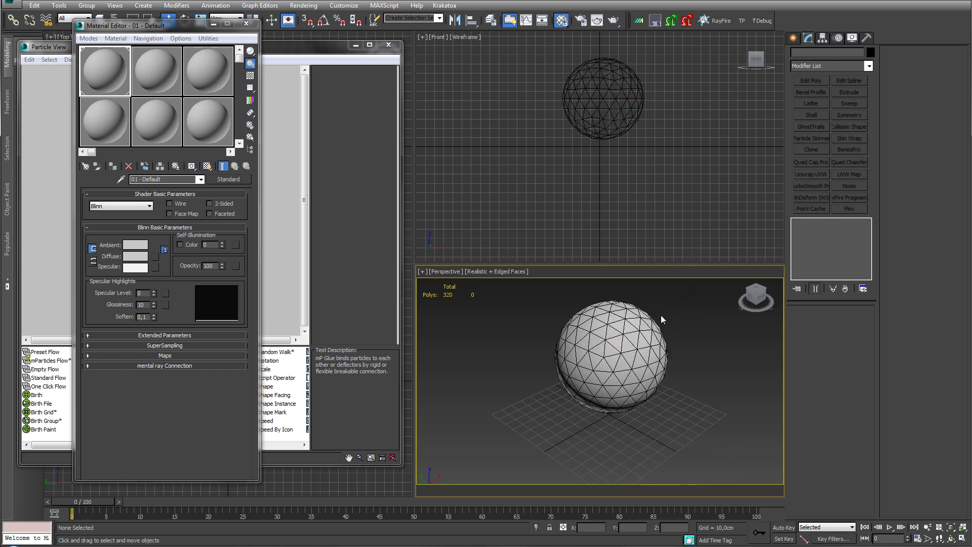
left_click(592, 343)
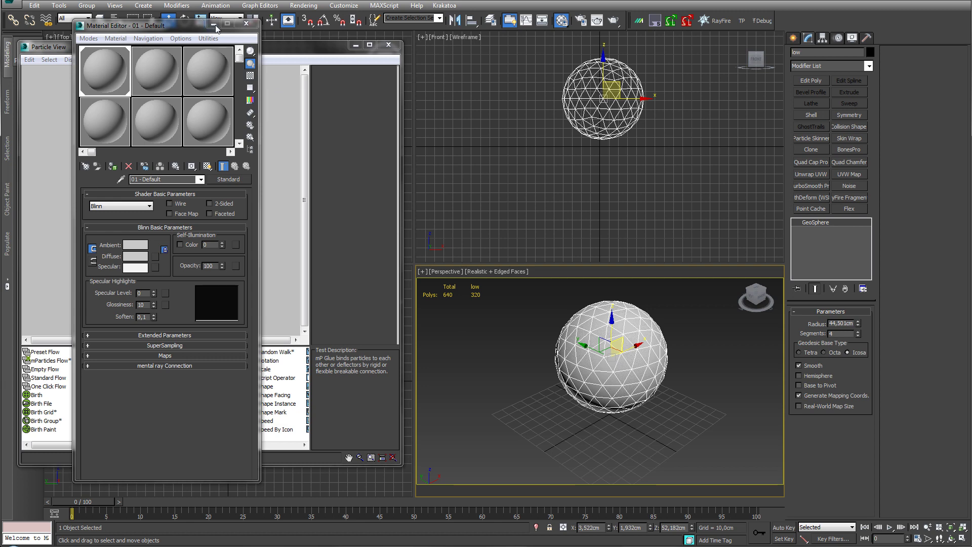
left_click(246, 23)
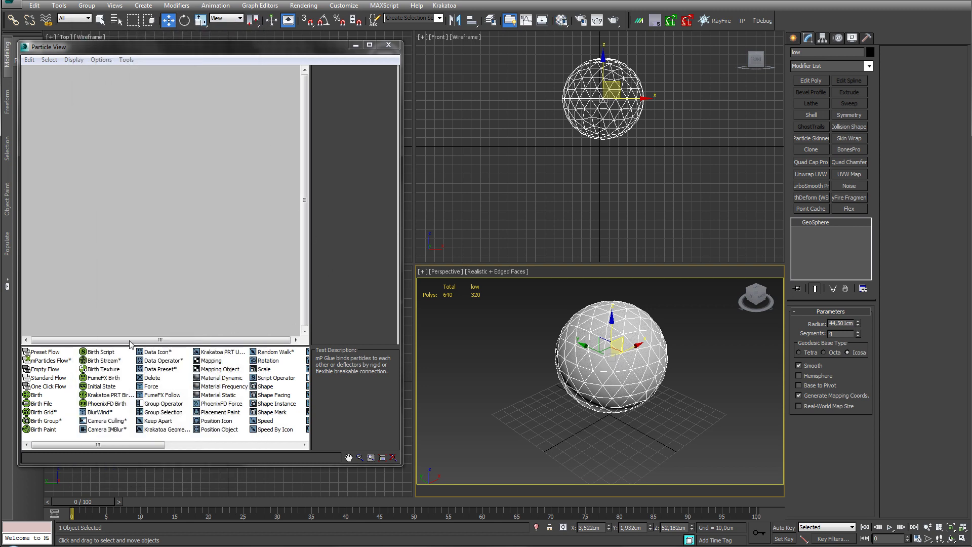
- Add an mParticles Flow system to Particle View and align its event below the PF Source
left_click_drag(50, 362, 84, 147)
left_click_drag(110, 97, 97, 87)
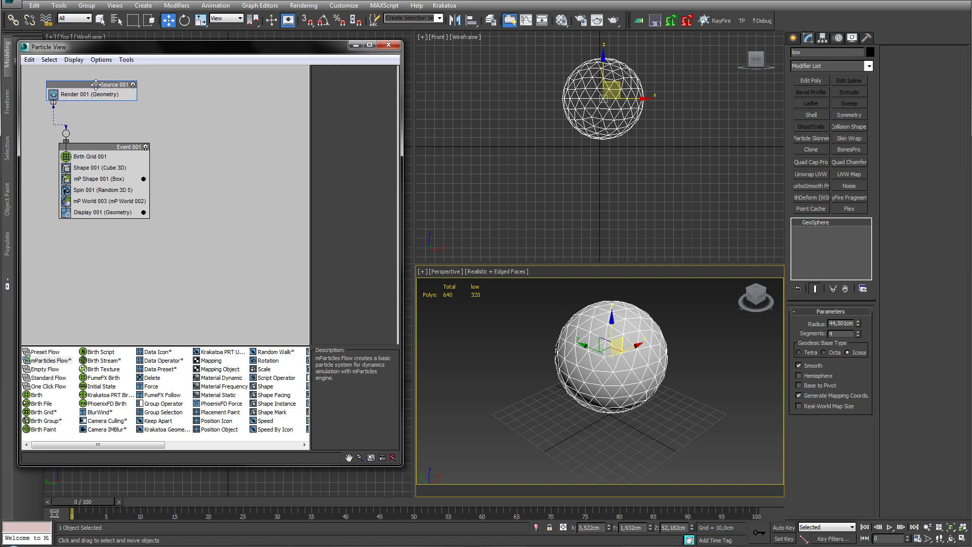
left_click_drag(109, 148, 94, 149)
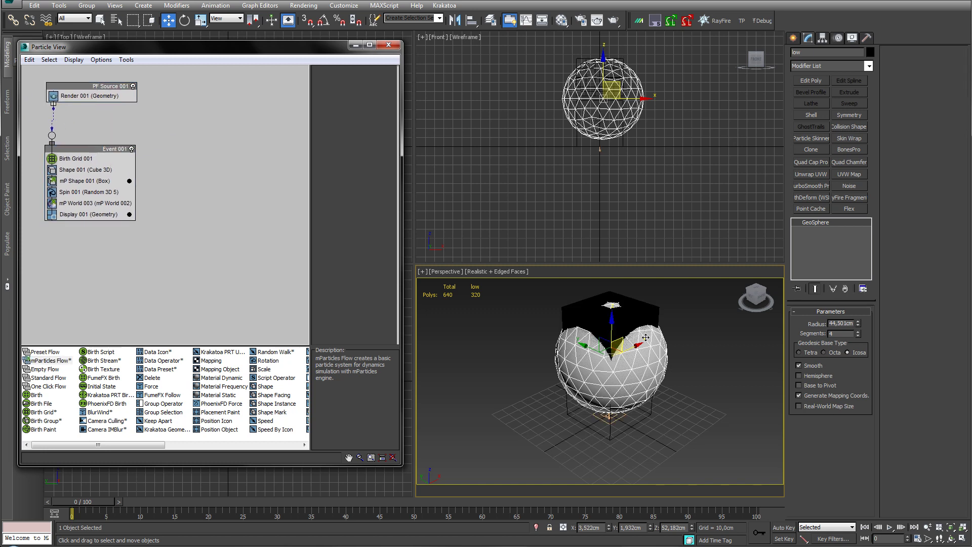
left_click(652, 306)
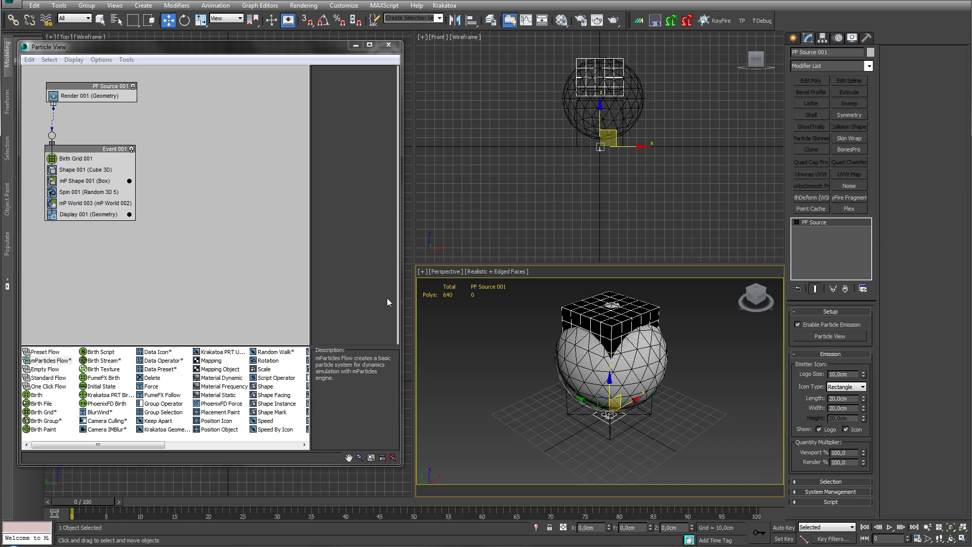
- Delete the Spin operator from Event 001
left_click(73, 193)
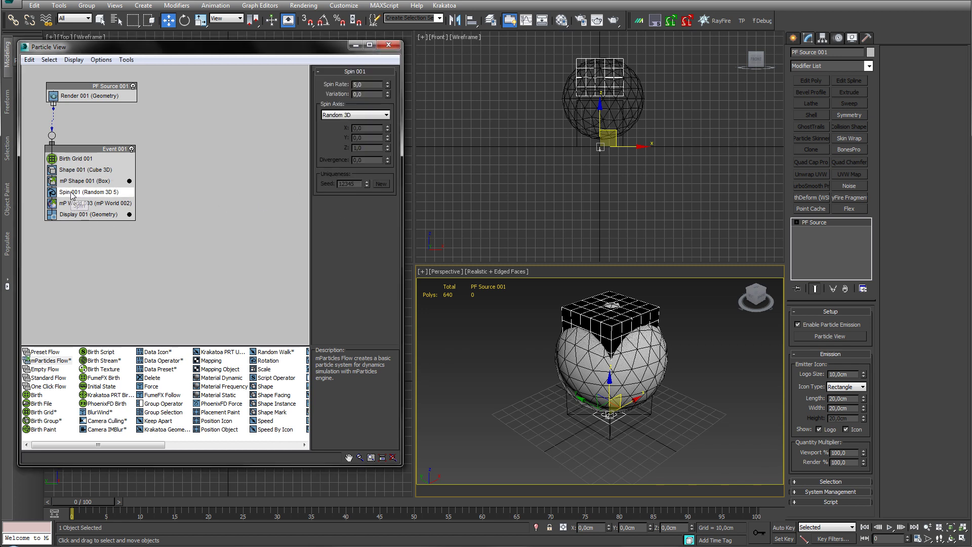
right_click(71, 193)
left_click(97, 309)
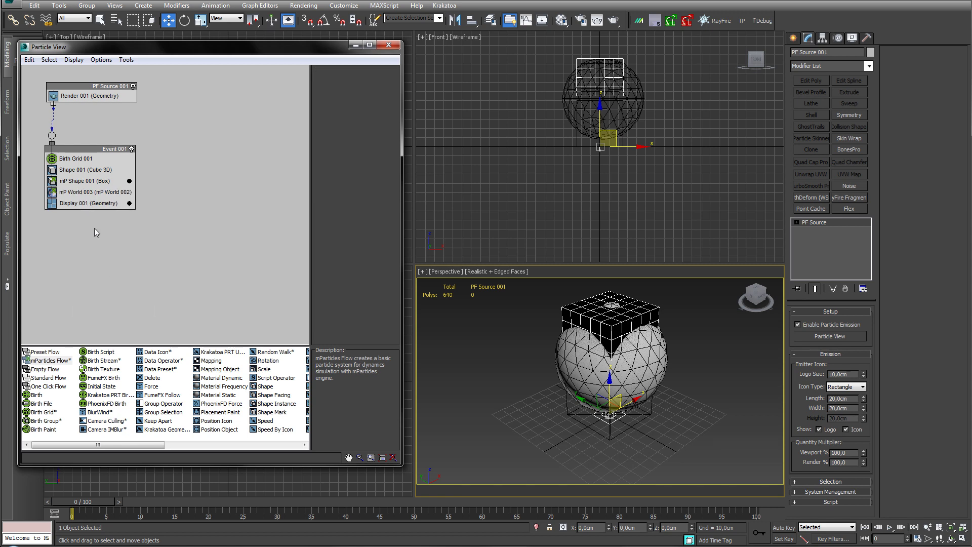
- Replace the Birth Grid operator in Event 001 with a standard Birth operator
left_click(83, 160)
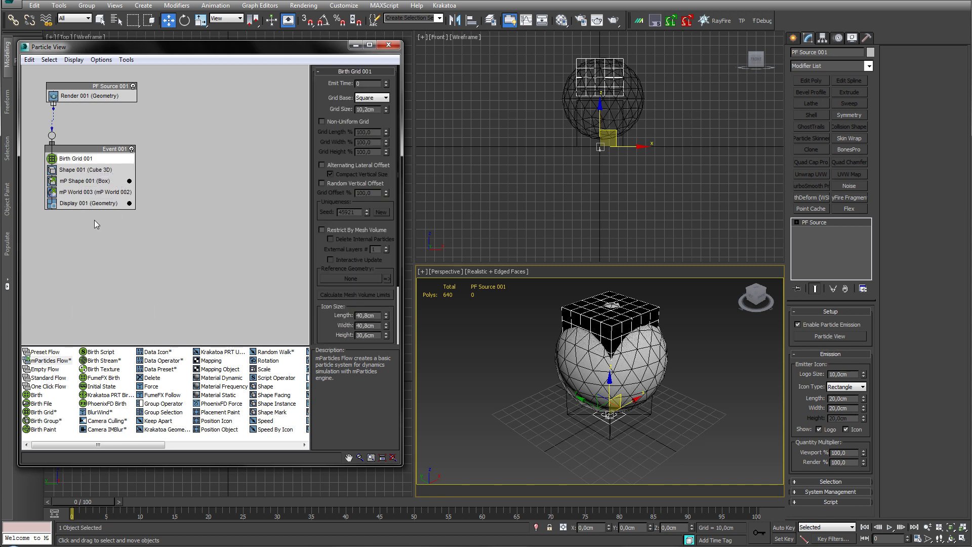
left_click_drag(36, 395, 80, 161)
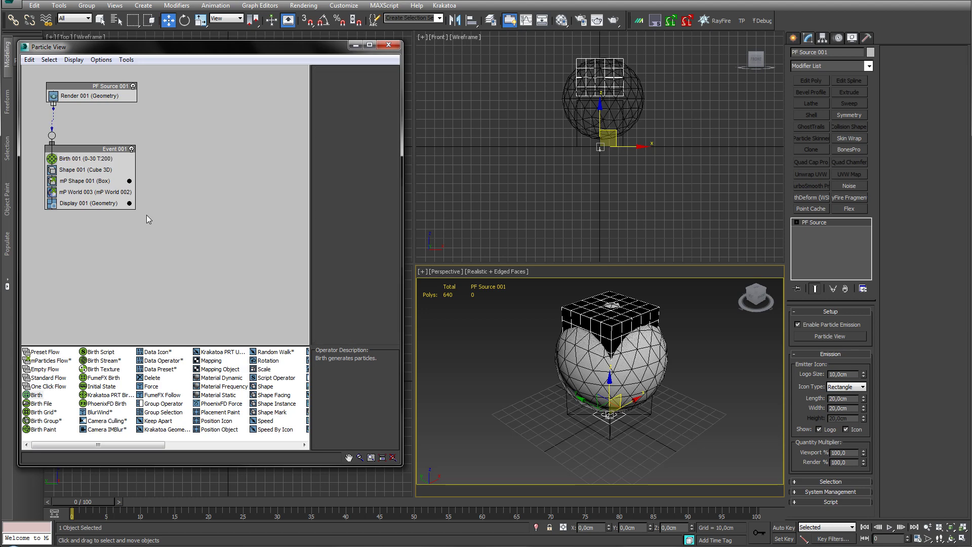
scroll(582, 355, "up", 5)
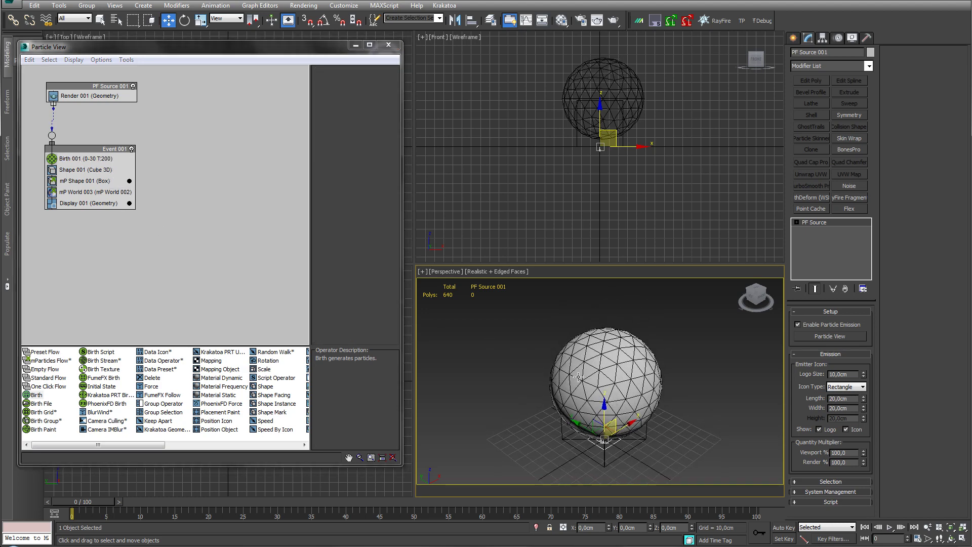
- Examine the vertex layout of the low geosphere in the Perspective view
scroll(622, 354, "up", 4)
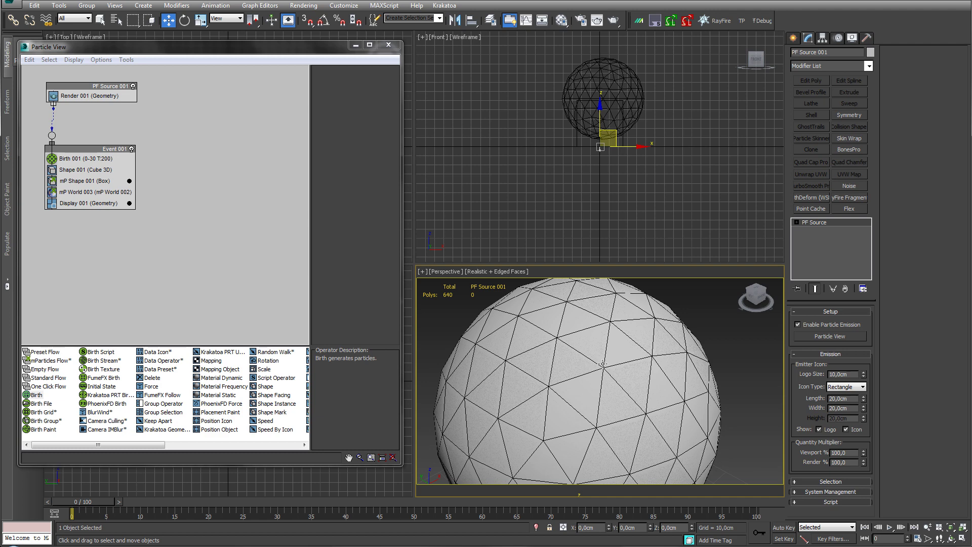
scroll(556, 360, "down", 4)
middle_click_drag(556, 360, 576, 365)
scroll(576, 365, "up", 3)
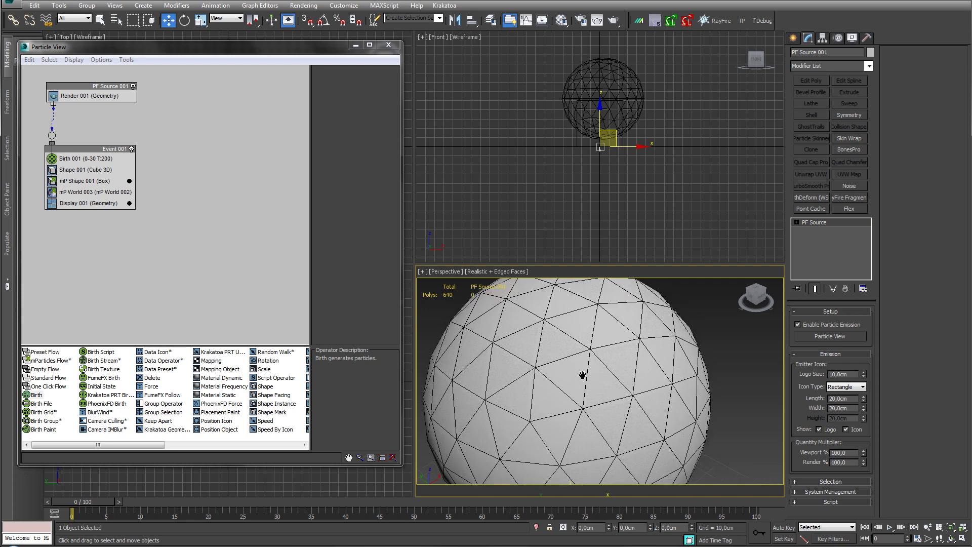
scroll(581, 380, "down", 2)
scroll(565, 372, "up", 2)
scroll(563, 374, "down", 2)
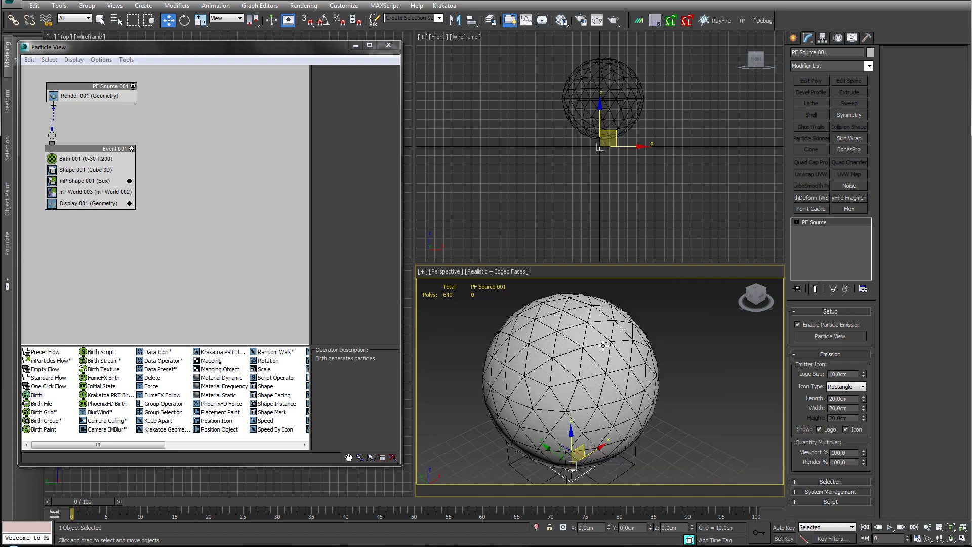
scroll(561, 362, "up", 1)
scroll(561, 358, "down", 2)
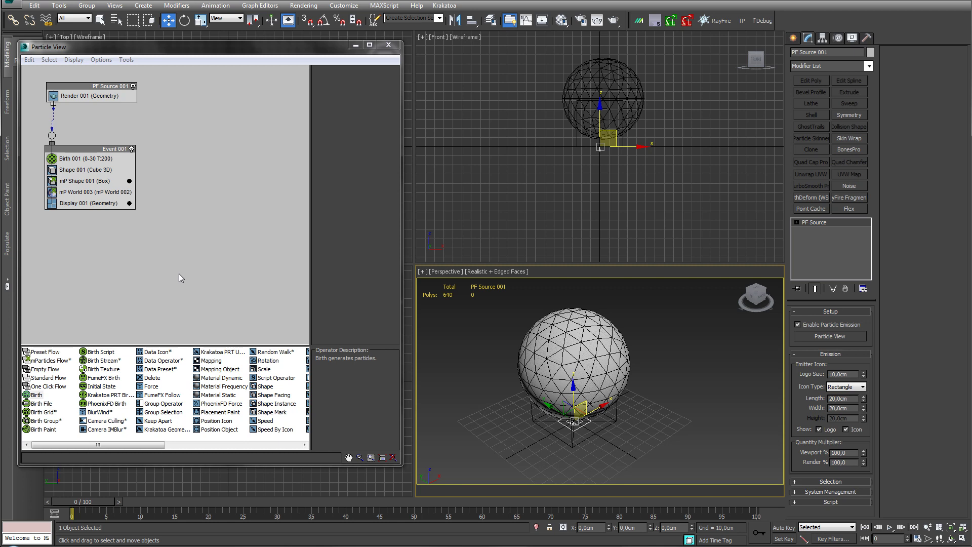
- Set the Birth operator's Emit Stop to 0 and select the low geosphere
left_click(109, 159)
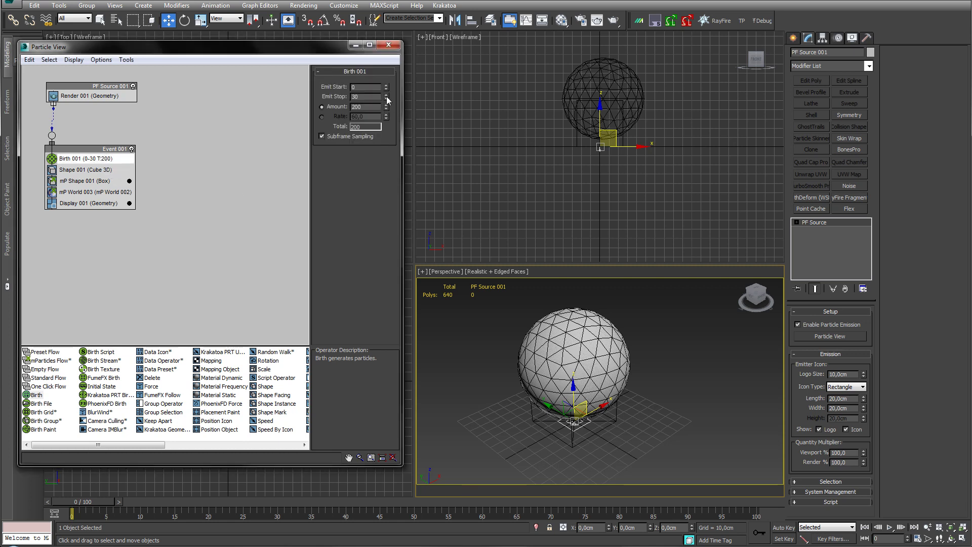
right_click(387, 98)
left_click(593, 347)
- Insert a Position Object operator below Birth 001, with the low geosphere as emitter and Vertices All as location
left_click_drag(217, 432, 74, 173)
left_click(74, 170)
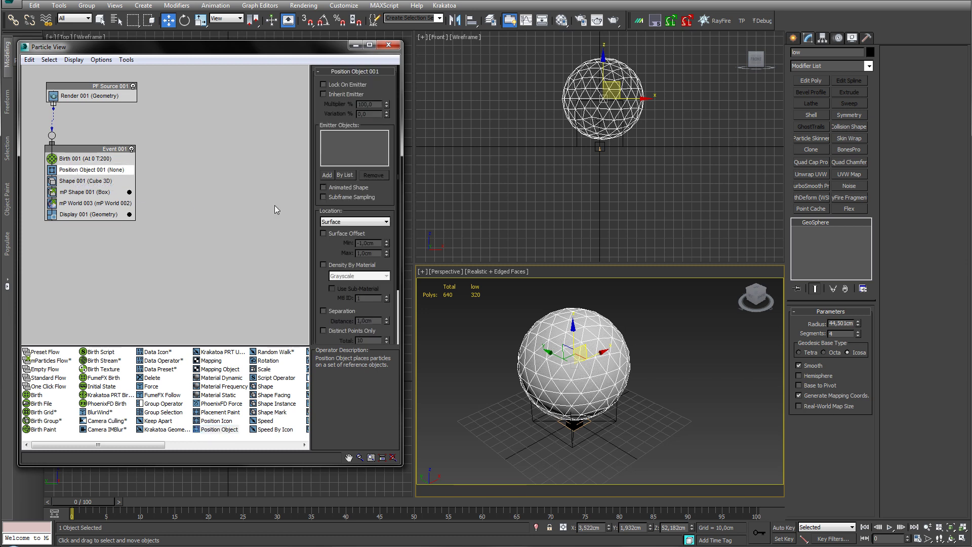
left_click(327, 176)
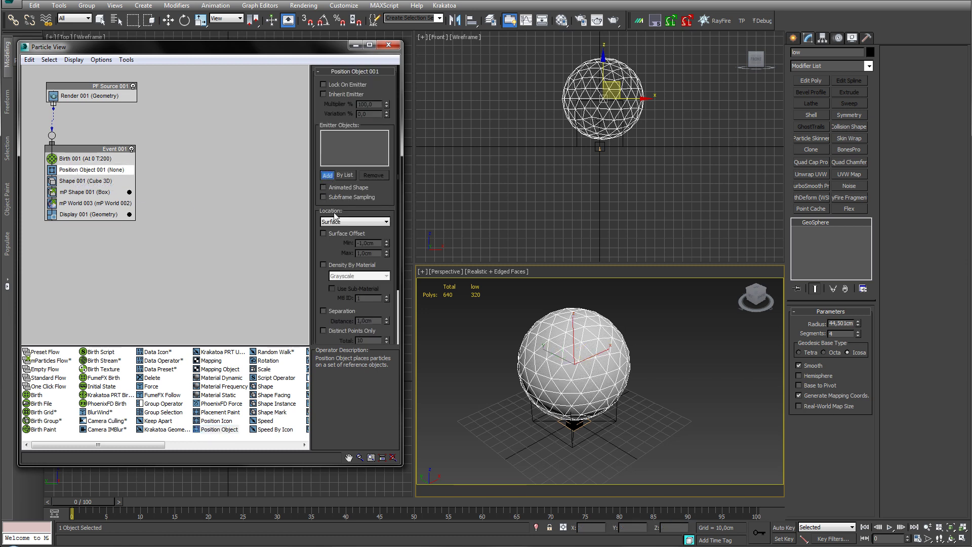
left_click(612, 332)
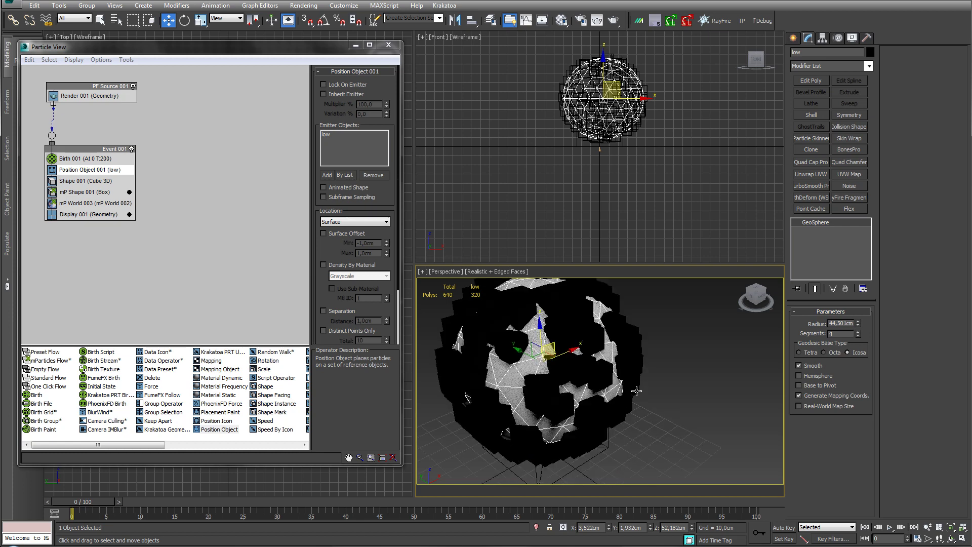
scroll(636, 391, "down", 4)
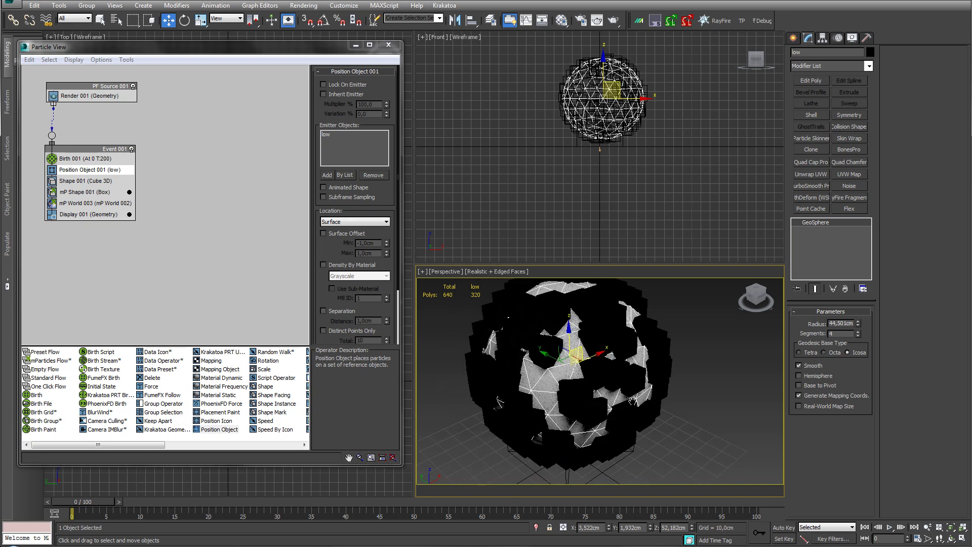
left_click(348, 221)
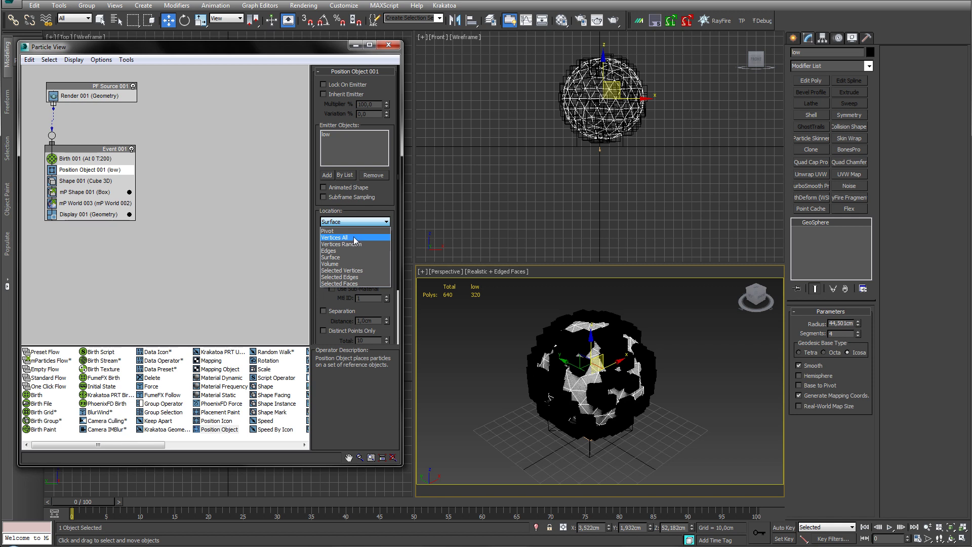
left_click(353, 238)
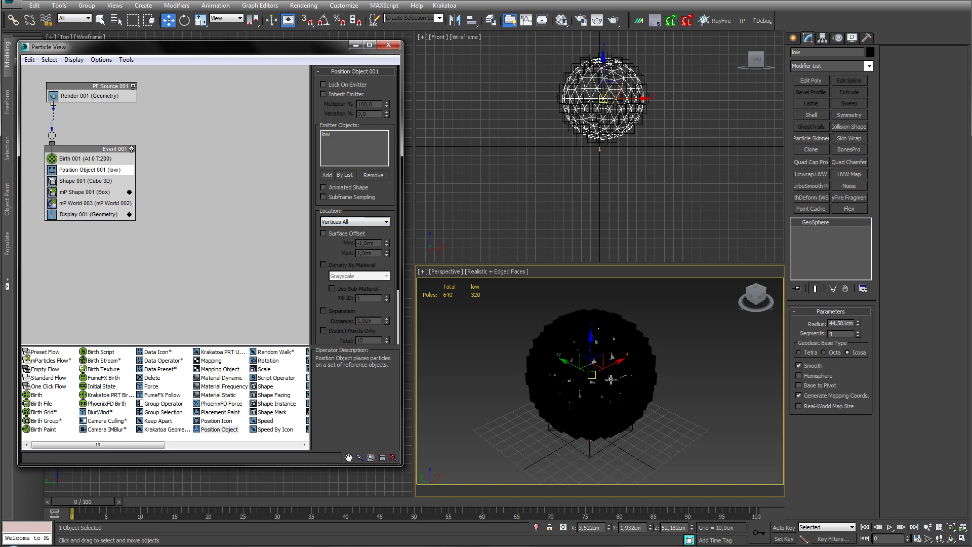
- Check the low geosphere's vertex count in its object properties
right_click(581, 356)
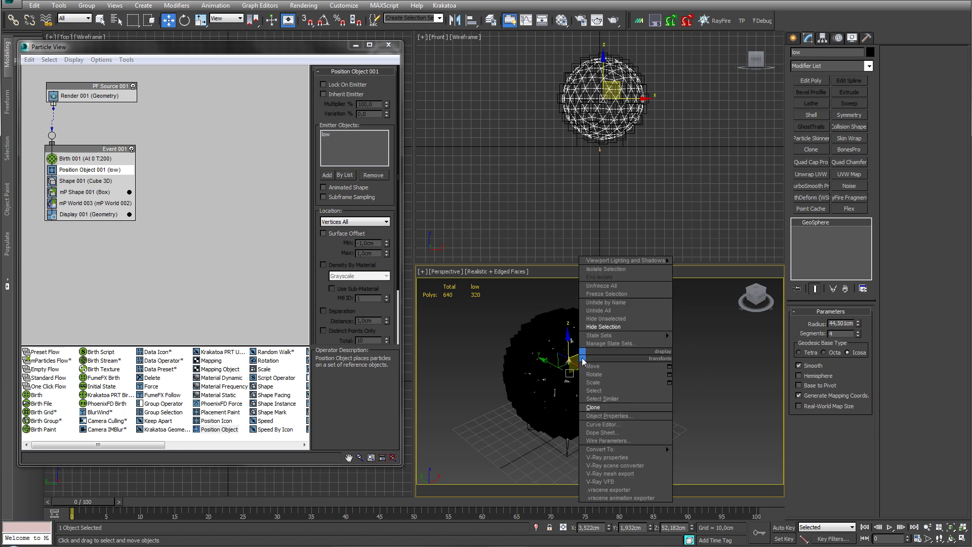
left_click(612, 419)
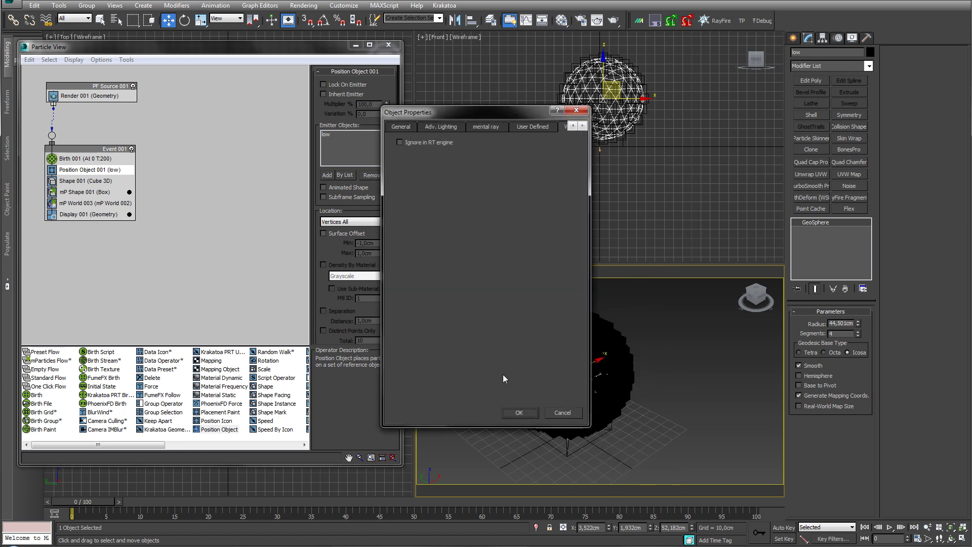
left_click(404, 129)
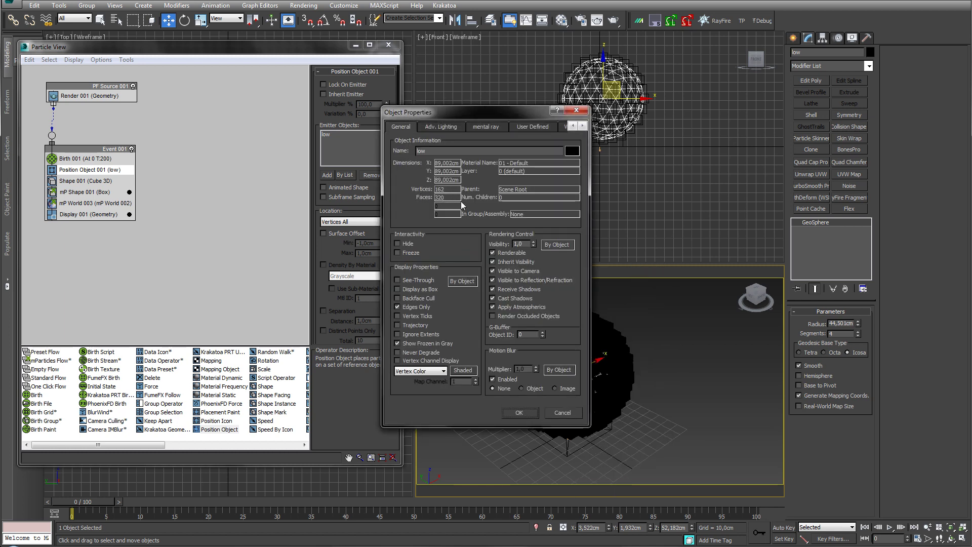
left_click(577, 111)
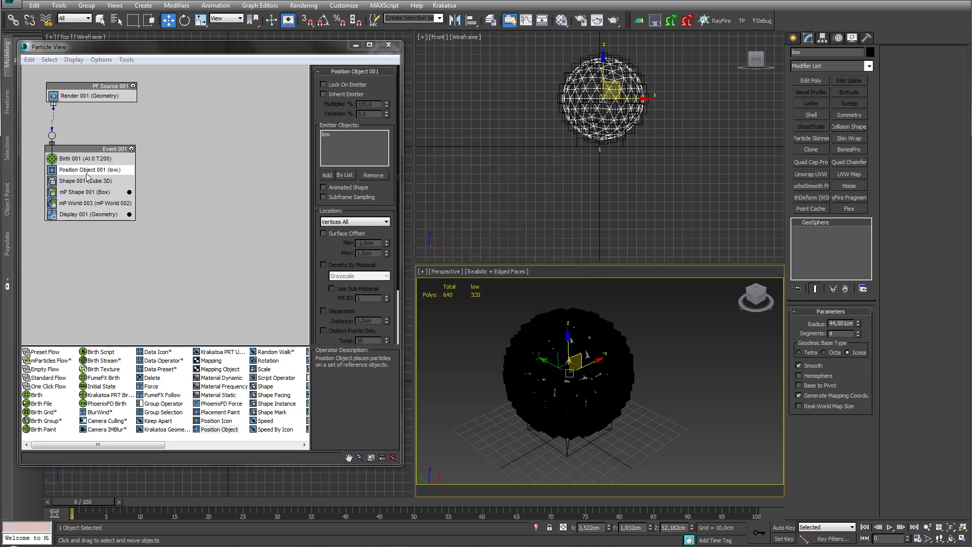
- Set the Birth operator's particle amount to 162
left_click(86, 158)
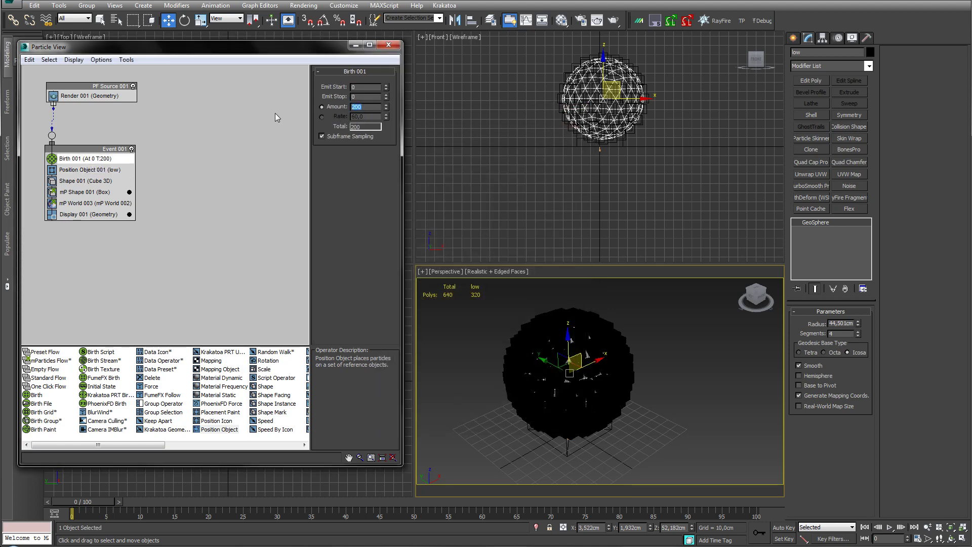
type("162")
key("Return")
- Change the 3D type of the Shape 001 operator to Sphere 20-sides
left_click(81, 180)
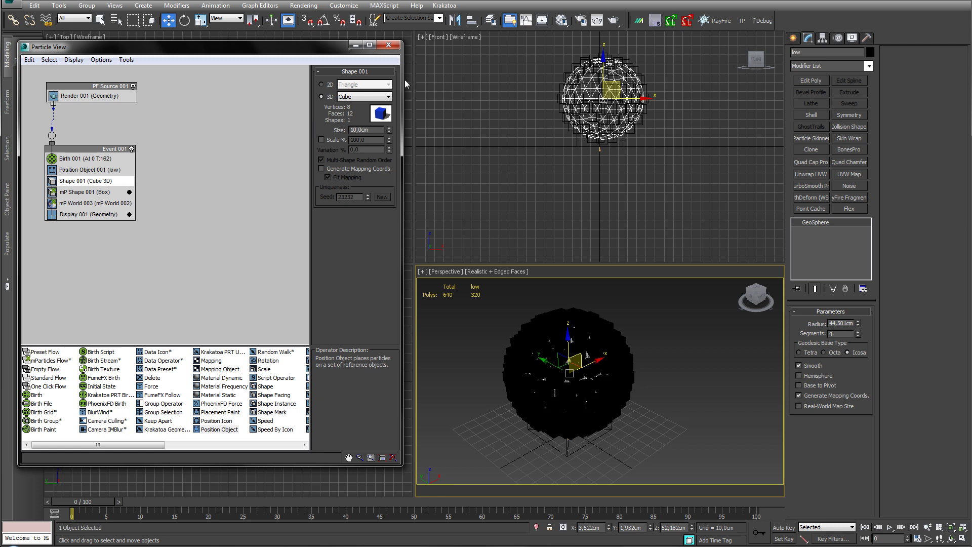
left_click(366, 96)
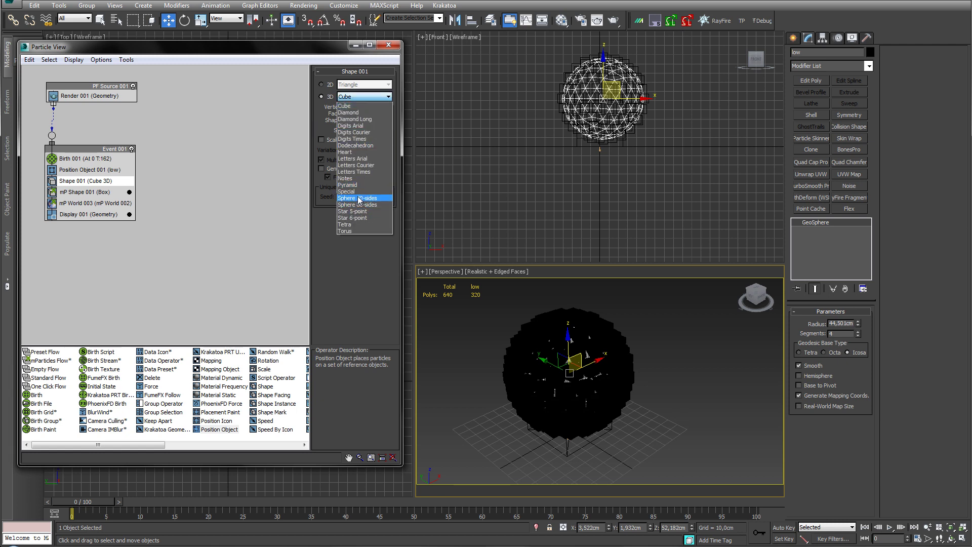
left_click(358, 198)
- Set the mP Shape 001 operator to collide as Sphere
left_click(81, 192)
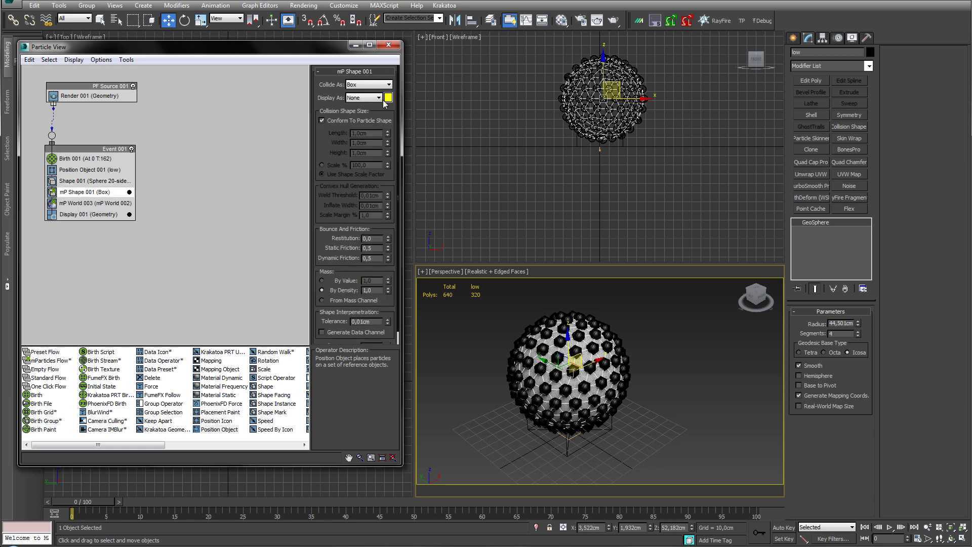
left_click(367, 85)
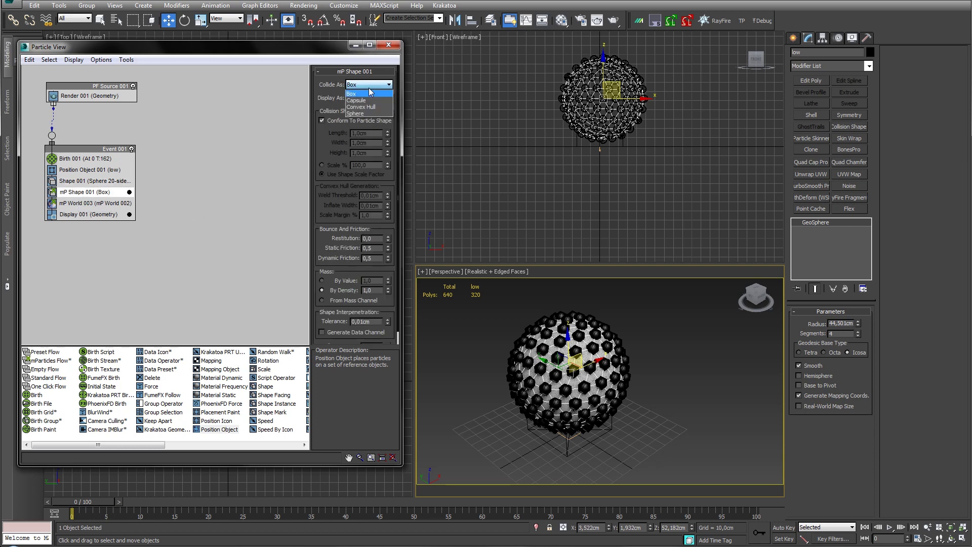
left_click(362, 114)
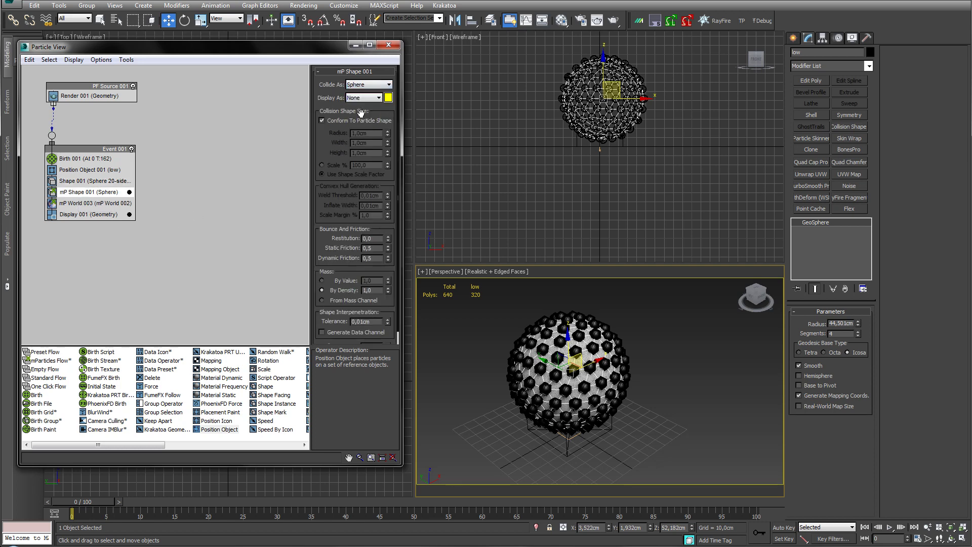
- Inspect the particles on the geosphere and reduce the Shape 001 size to 6 cm
scroll(605, 362, "up", 5)
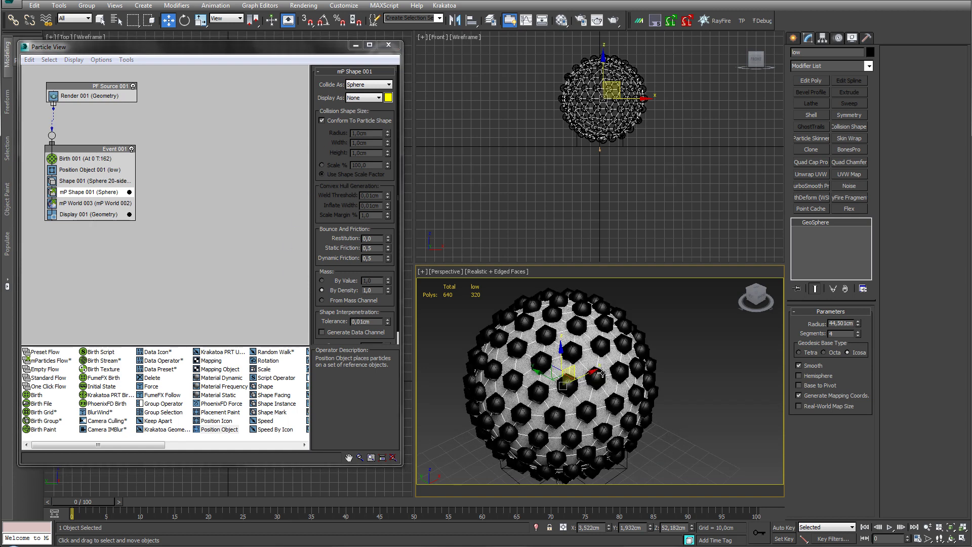
scroll(606, 362, "up", 4)
scroll(608, 361, "down", 5)
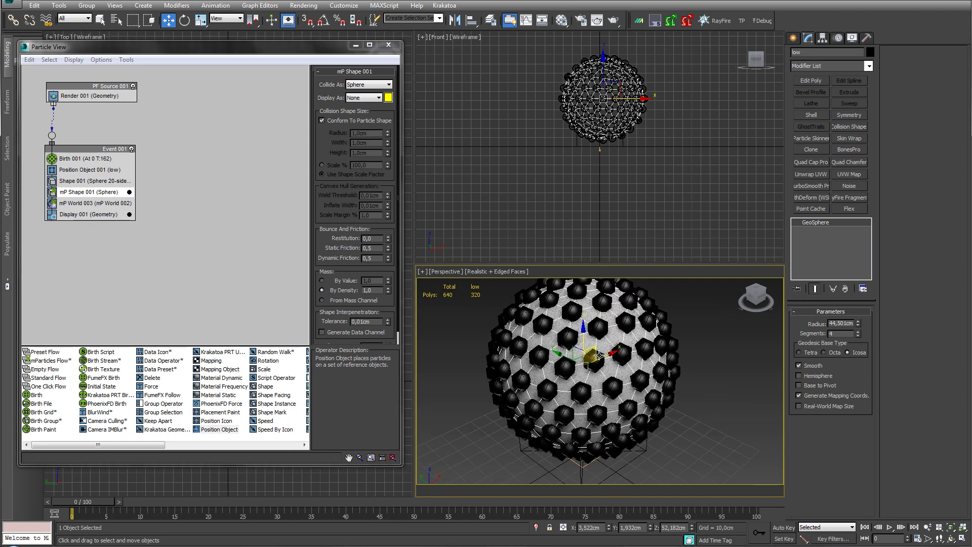
scroll(618, 366, "up", 1)
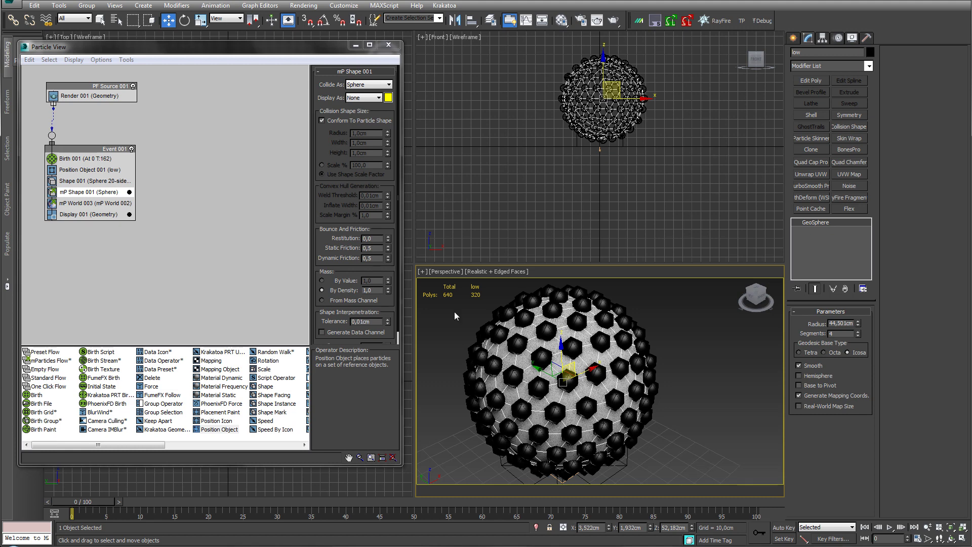
left_click(80, 170)
left_click(79, 181)
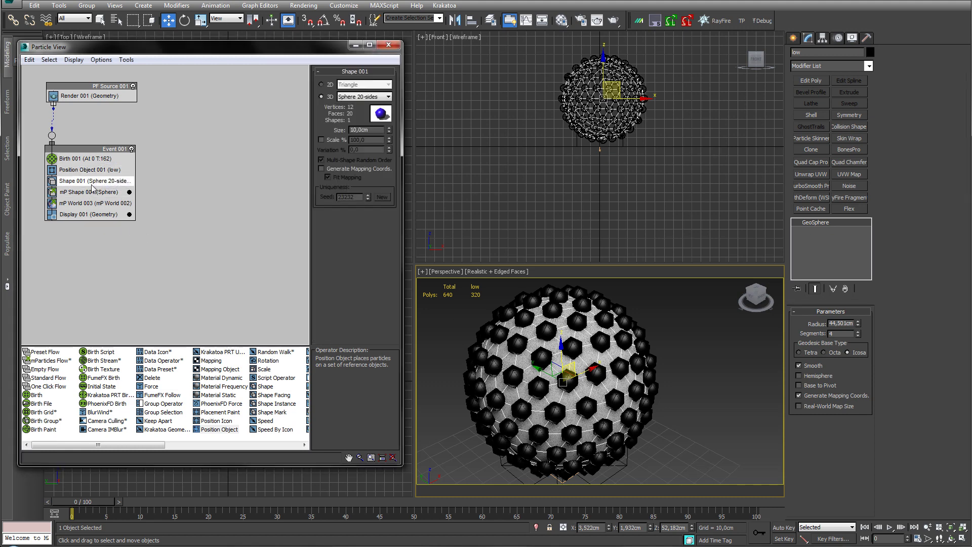
left_click_drag(389, 132, 399, 150)
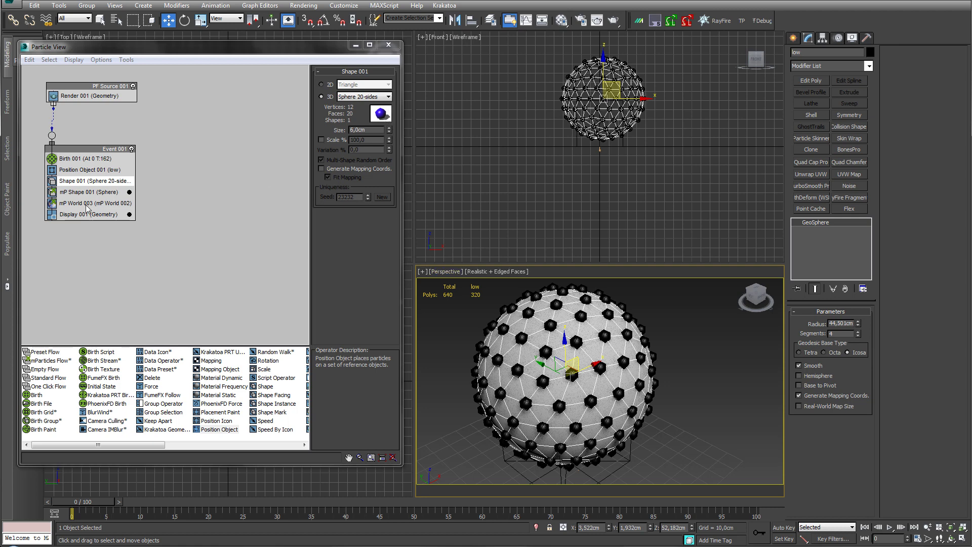
- Review the Event 001 operators and open the advanced parameters of the mP World 002 driver
left_click(92, 170)
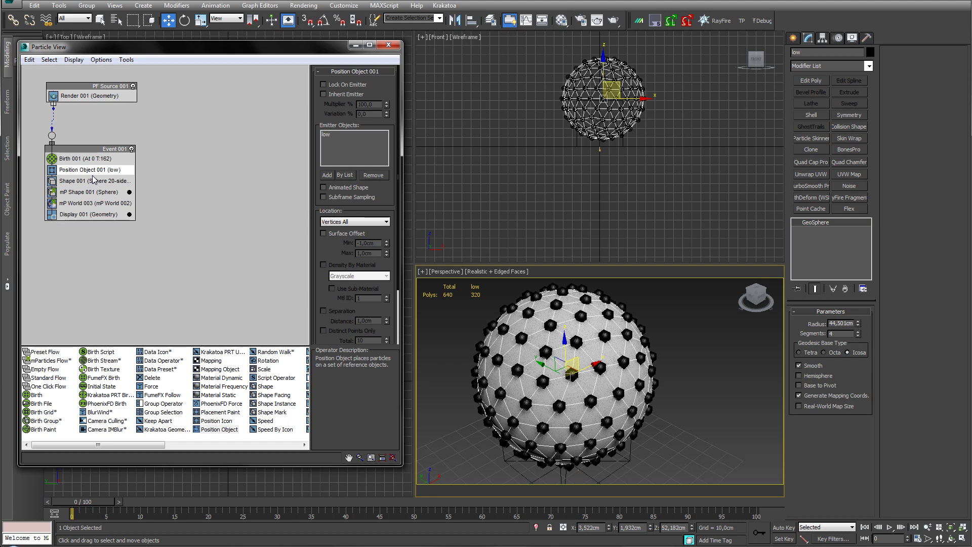
left_click(76, 192)
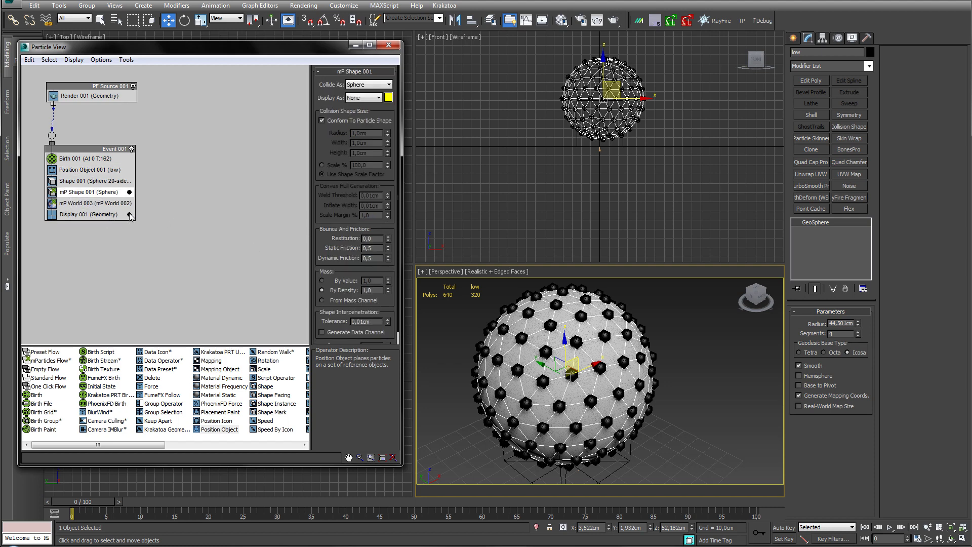
left_click(96, 203)
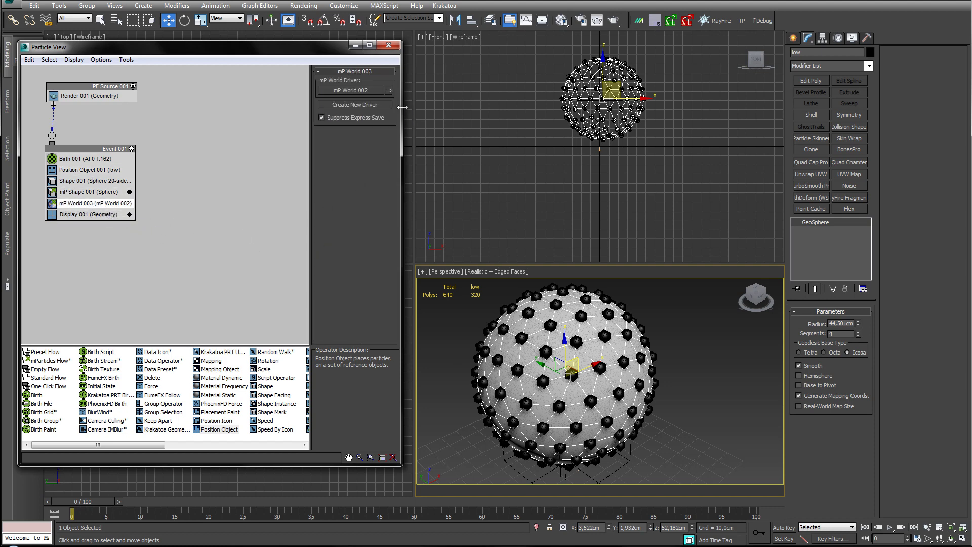
left_click(388, 91)
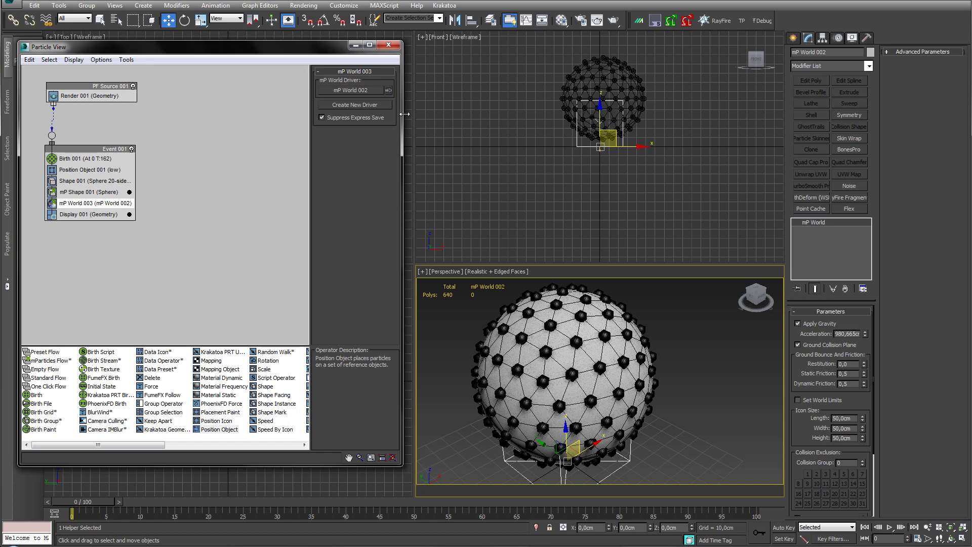
left_click(919, 52)
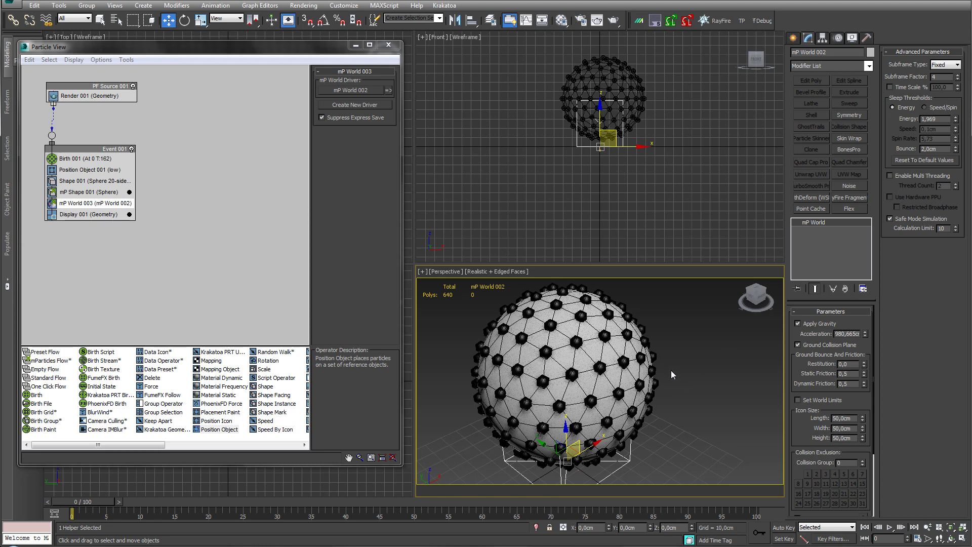
- Try adjusting the Subframe Factor of the mP World 002 driver
scroll(671, 371, "down", 3)
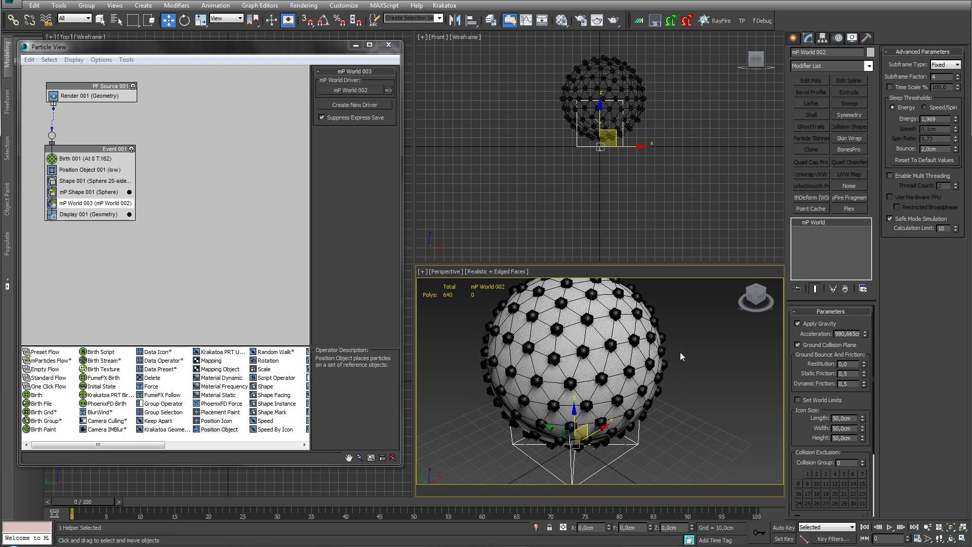
left_click_drag(958, 77, 956, 67)
left_click(957, 78)
left_click(958, 79)
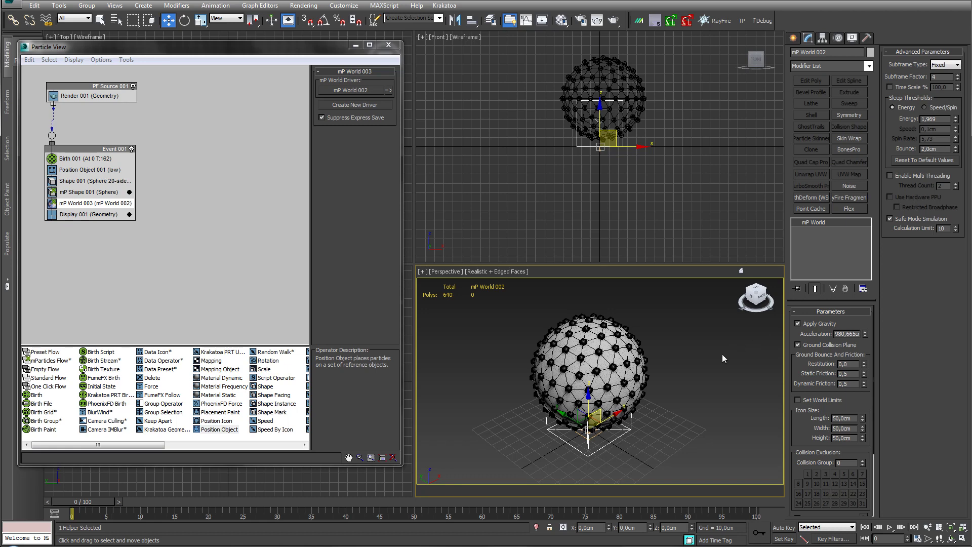
middle_click_drag(722, 358, 700, 361)
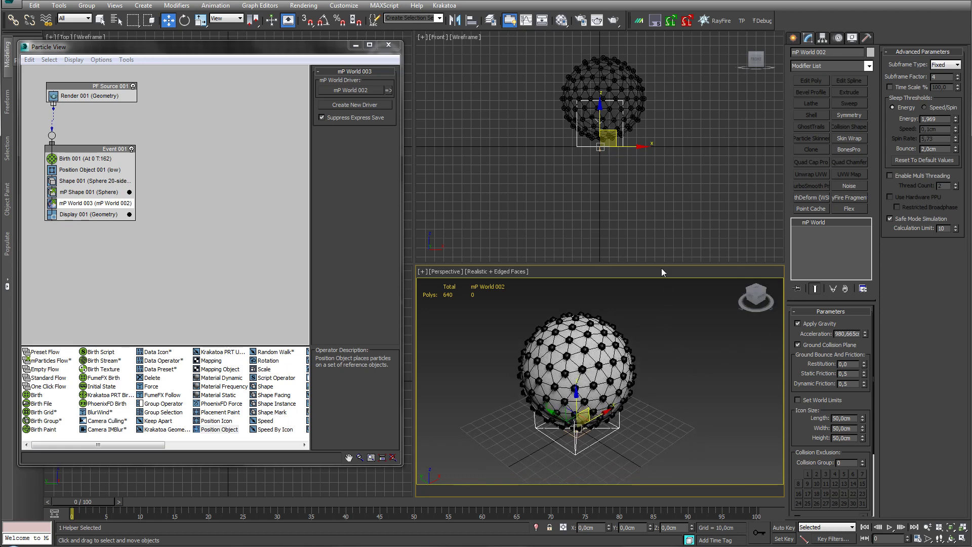
middle_click_drag(670, 336, 686, 332)
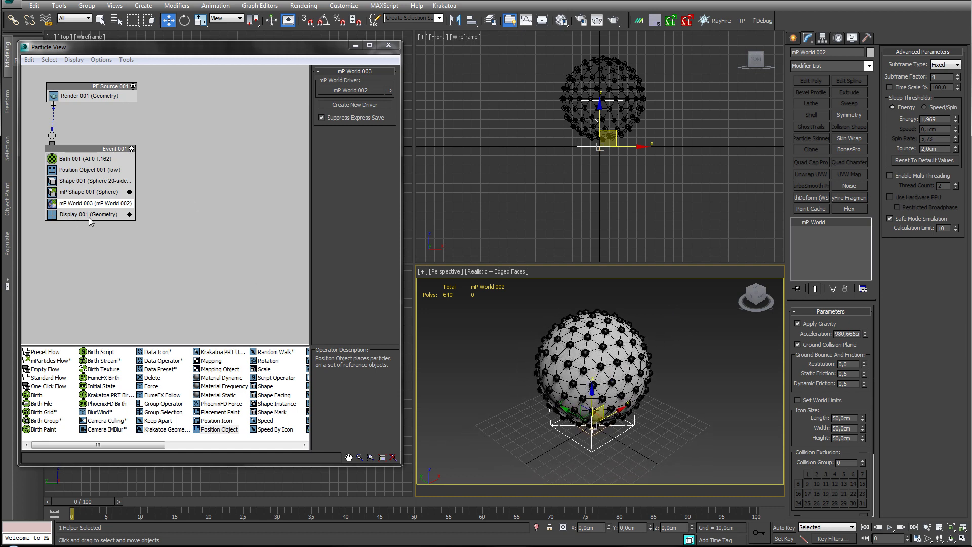
- Add an mP Glue test before the Display operator in Event 001, with Rigid binding type and On Event Entry timing
left_click(181, 449)
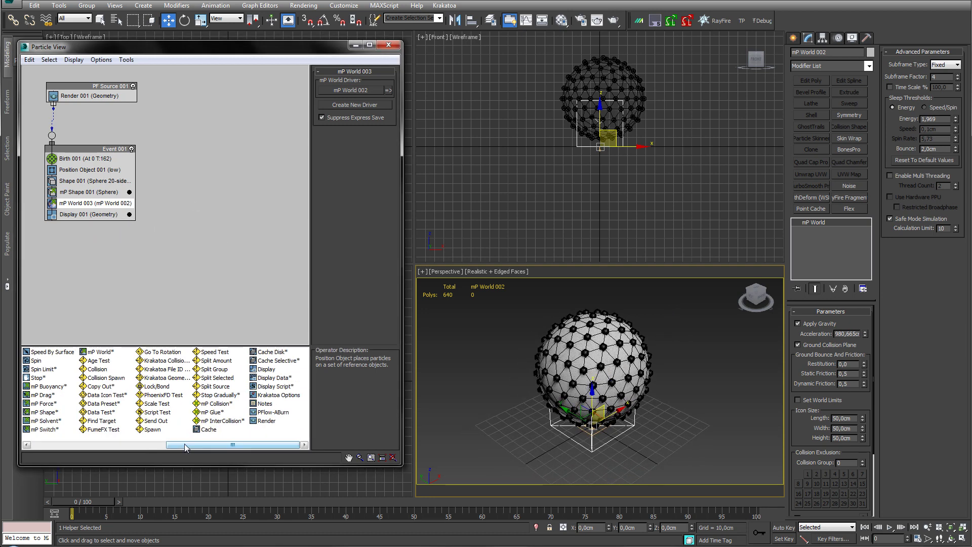
left_click_drag(212, 412, 81, 219)
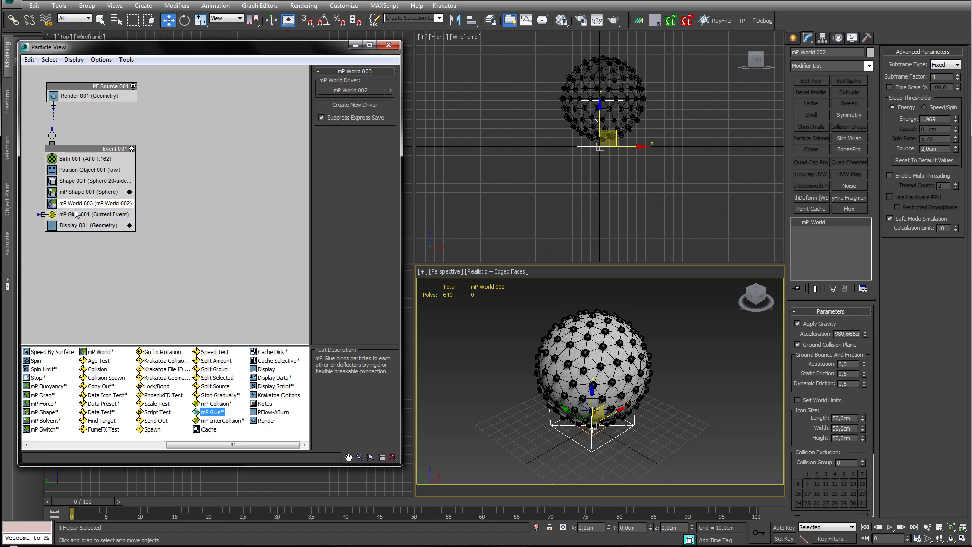
left_click(86, 214)
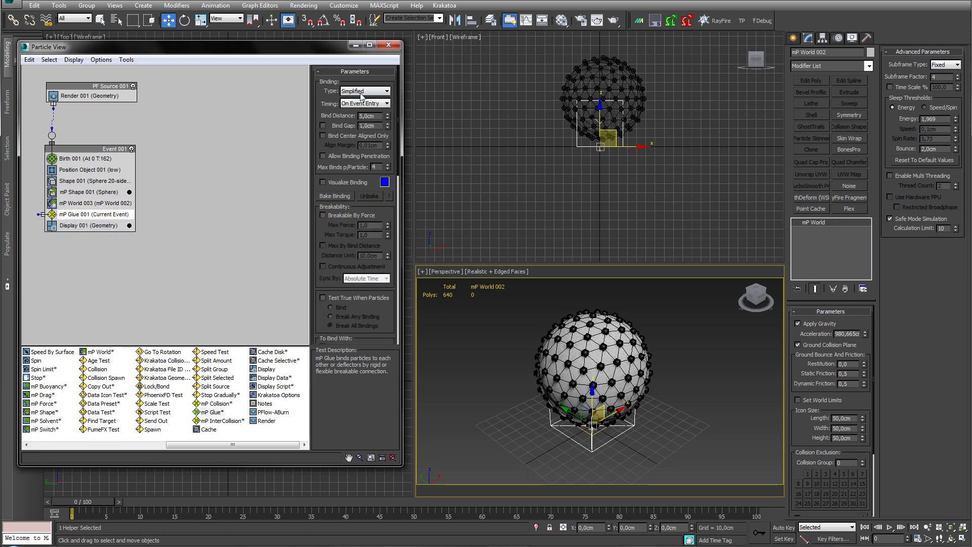
left_click(363, 92)
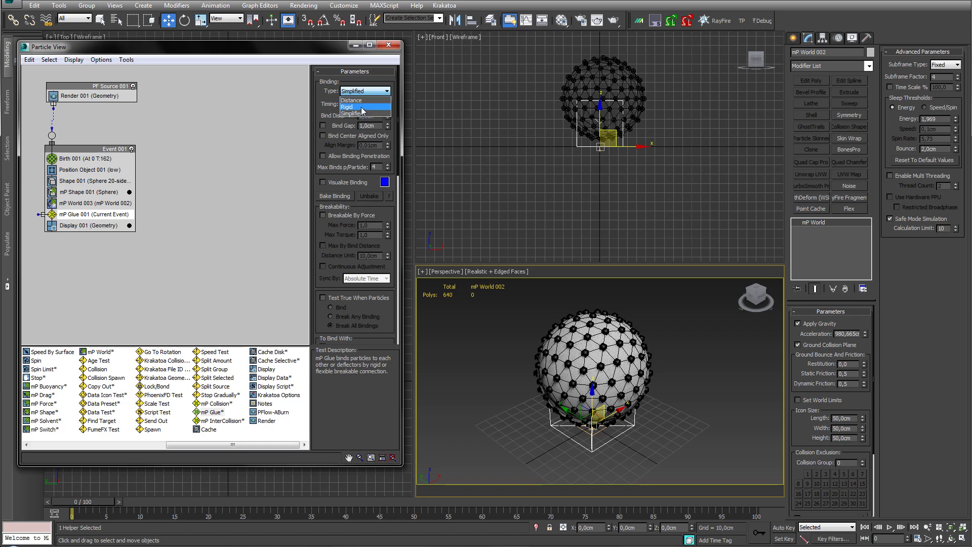
left_click(361, 107)
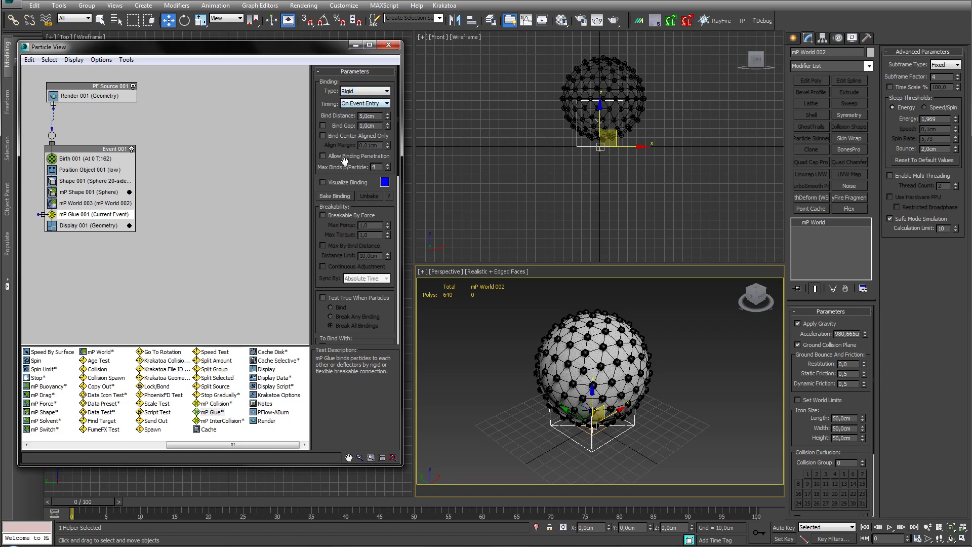
left_click(368, 104)
left_click(369, 105)
left_click(368, 104)
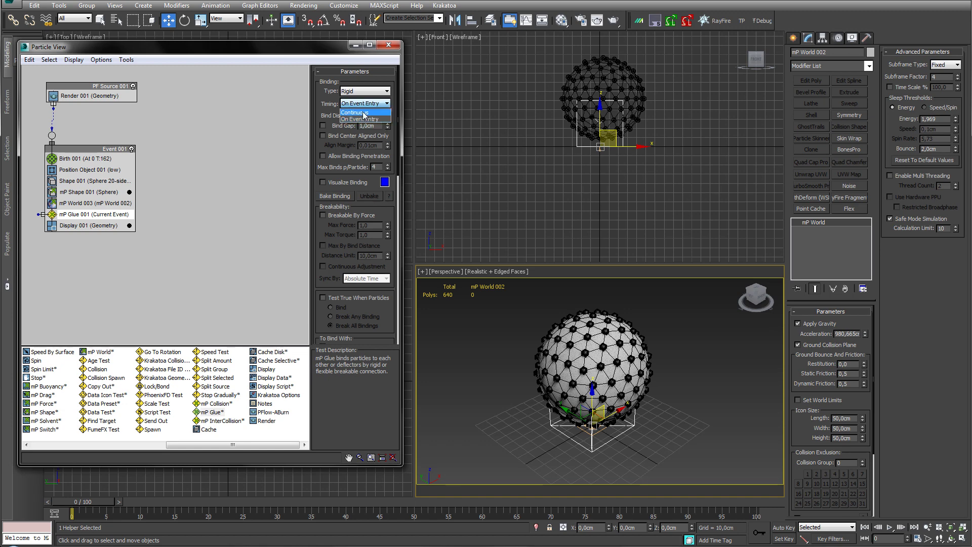
left_click(362, 104)
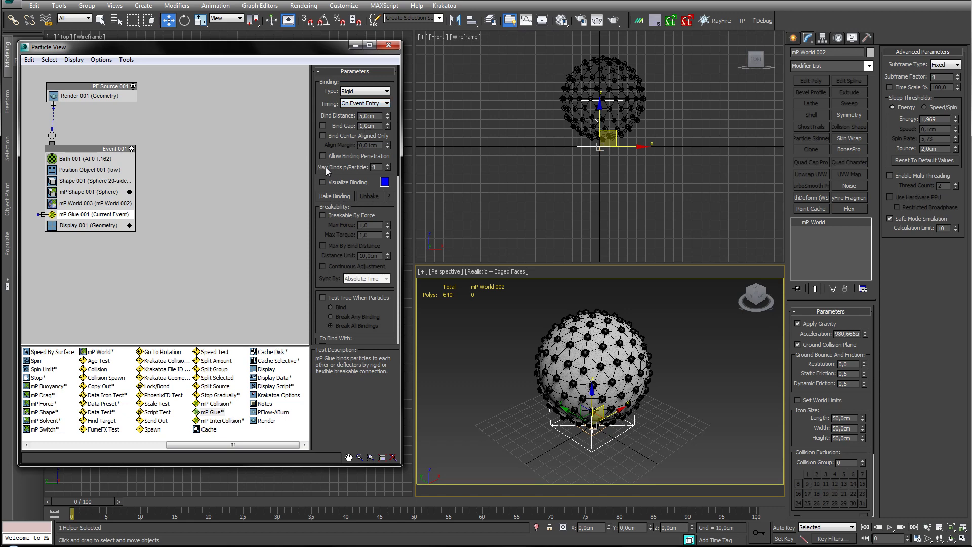
- Enable Visualize Binding for the mP Glue test and raise its Bind Distance to 16.3 cm
left_click(323, 183)
middle_click_drag(557, 151, 555, 158)
scroll(554, 159, "down", 5)
scroll(557, 147, "up", 5)
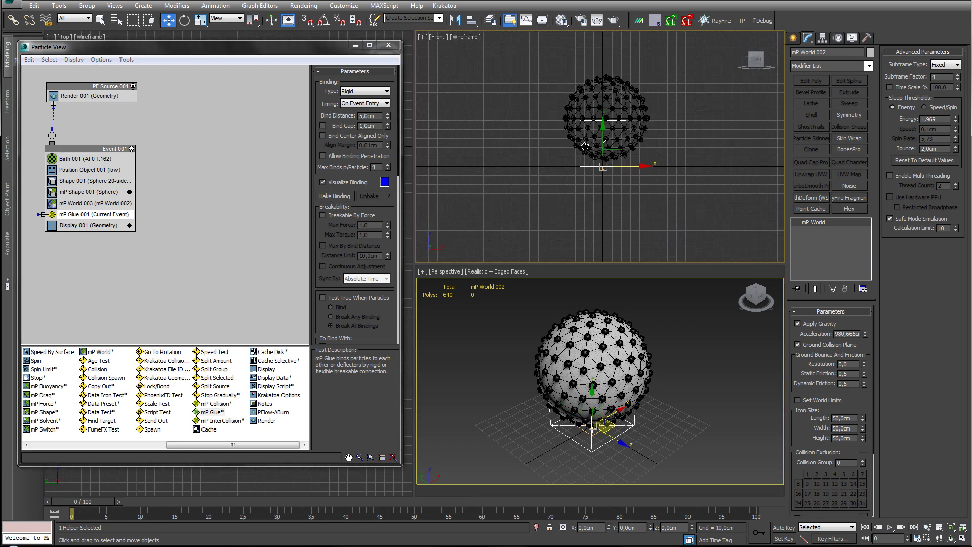
left_click_drag(389, 119, 388, 104)
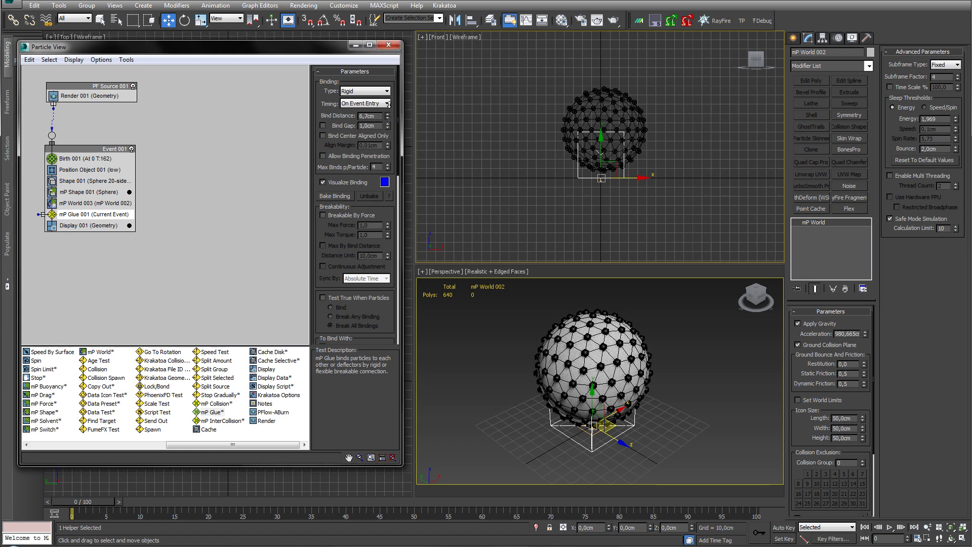
left_click_drag(386, 67, 388, 116)
scroll(577, 119, "up", 6)
middle_click_drag(599, 142, 582, 174)
scroll(588, 151, "up", 5)
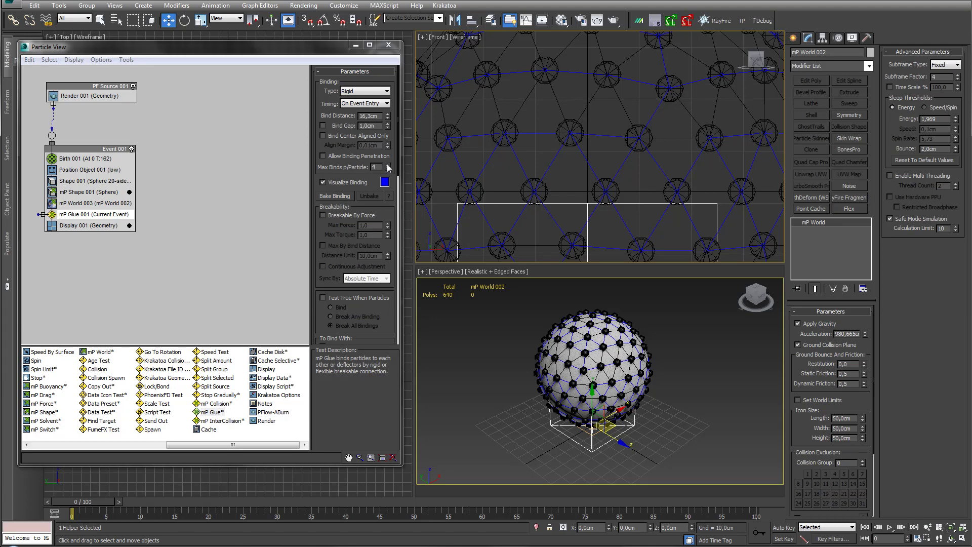
- Set the mP Glue Max Binds per Particle to 6 and inspect the bindings across the sphere
left_click(388, 165)
left_click(388, 165)
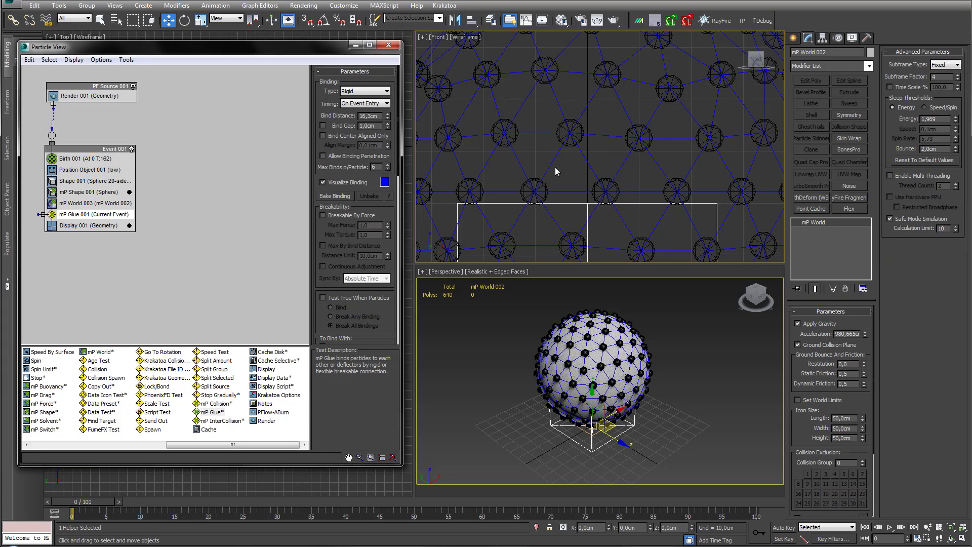
scroll(555, 172, "down", 4)
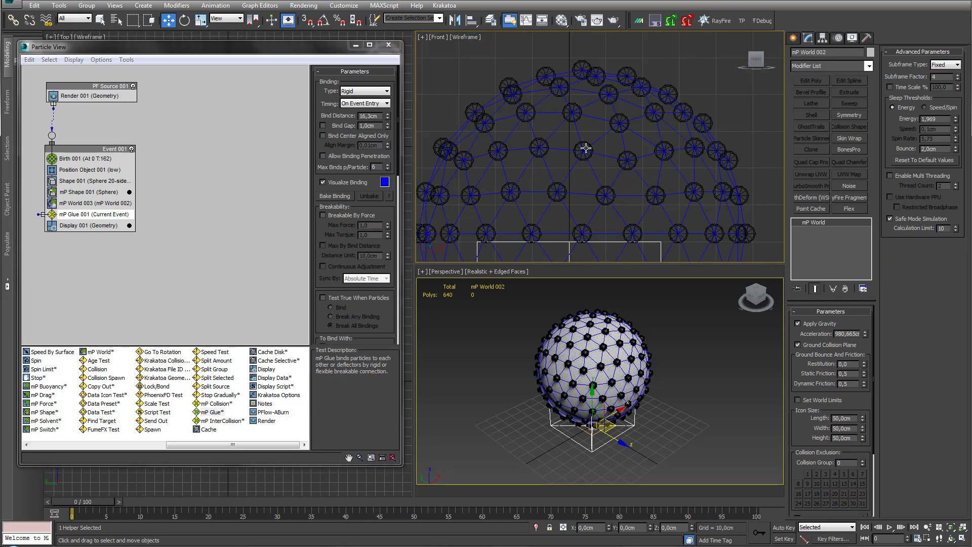
scroll(596, 357, "up", 6)
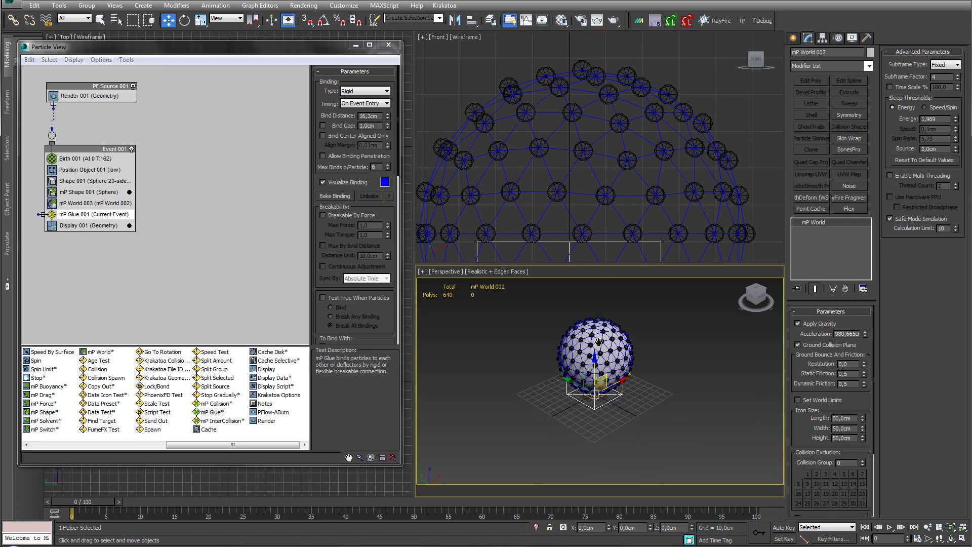
scroll(597, 356, "down", 6)
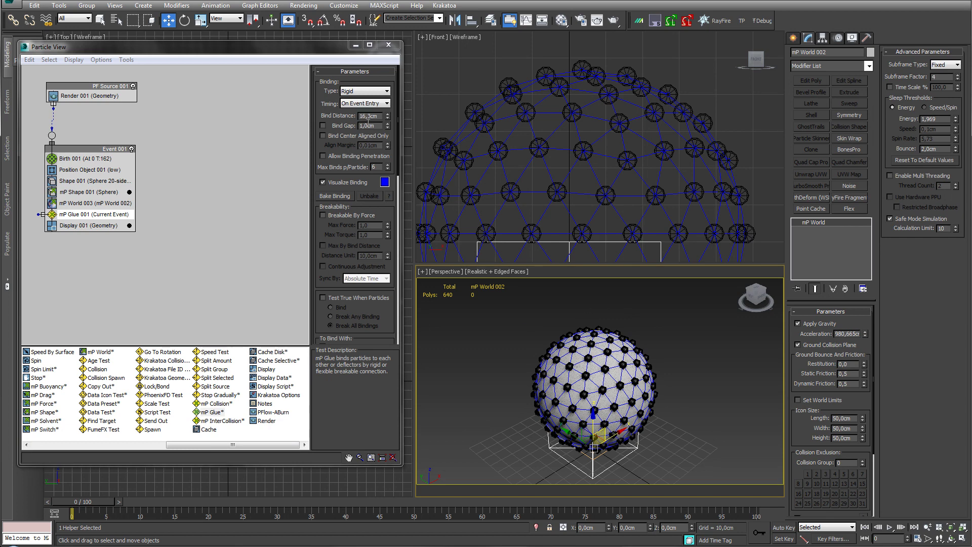
- Fine-tune the mP Glue Bind Distance to 15.485 cm and check the bindings over the whole sphere
left_click_drag(389, 118, 389, 117)
scroll(574, 186, "down", 4)
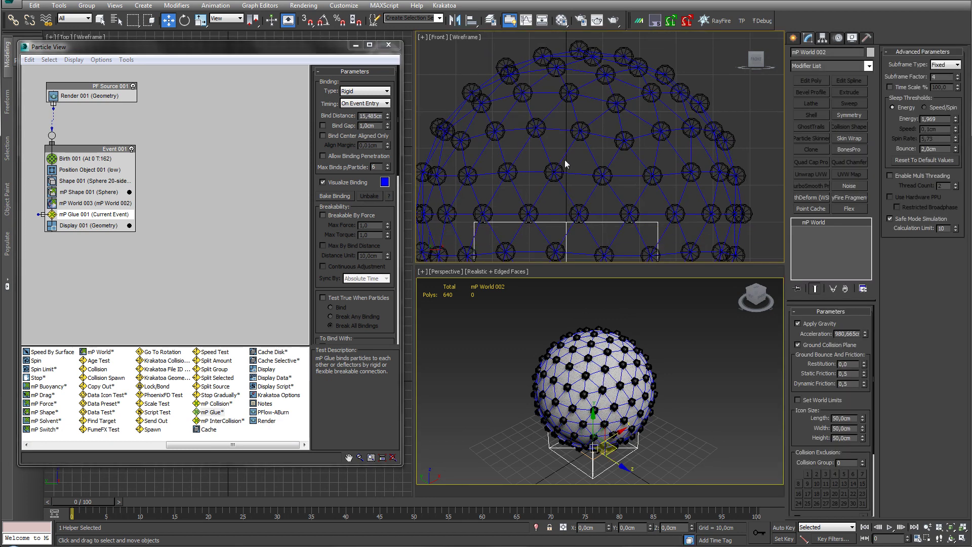
middle_click_drag(574, 186, 573, 160)
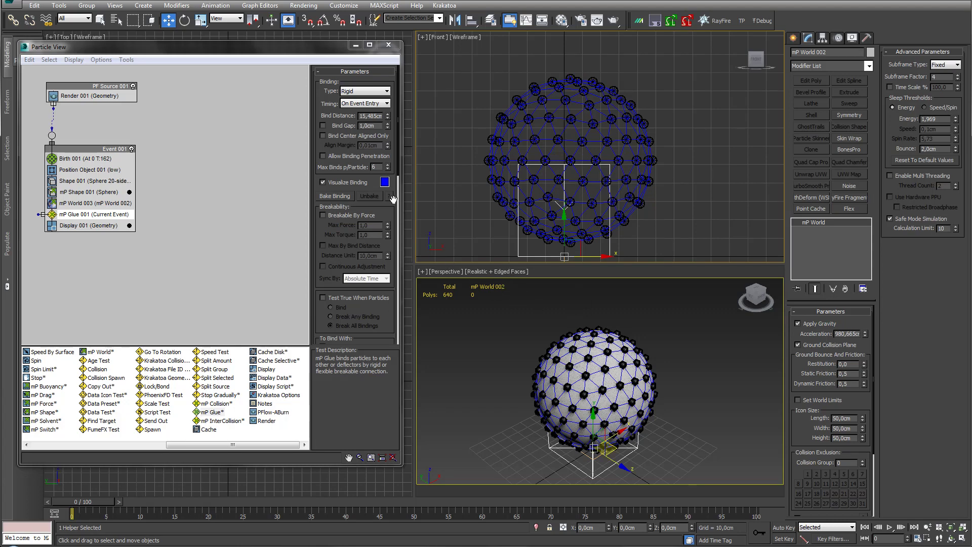
- Review the remaining mP Glue settings, including breakability, binding targets and distance binding
left_click_drag(380, 213, 379, 157)
scroll(379, 157, "down", 6)
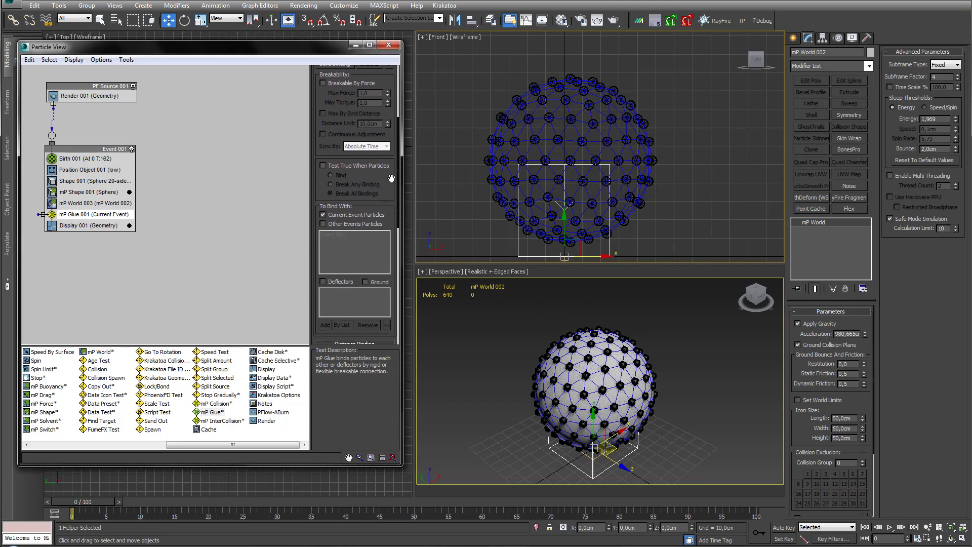
scroll(325, 295, "down", 3)
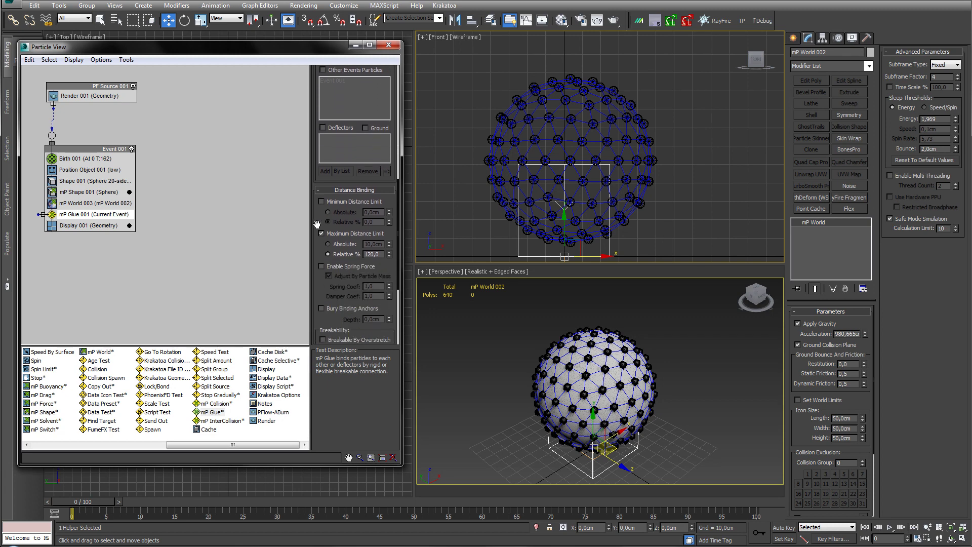
left_click_drag(323, 228, 316, 76)
scroll(315, 76, "up", 12)
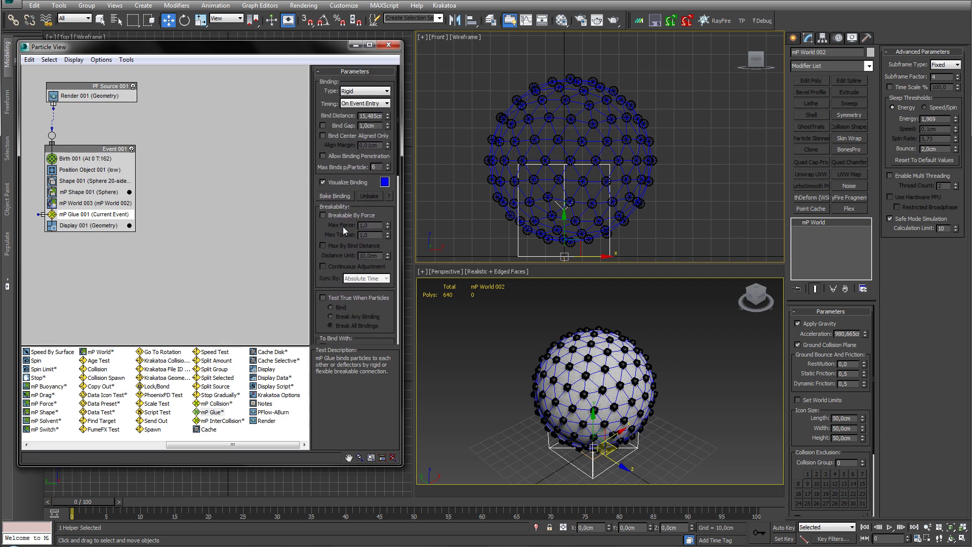
- Scrub the timeline to about frame 40 to preview the glued particles, and return to frame 0
left_click(75, 508)
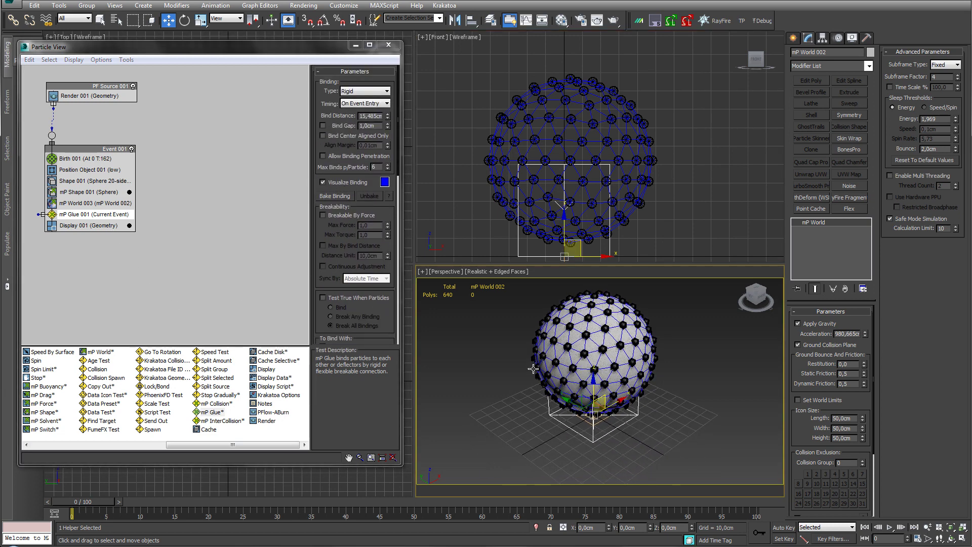
left_click_drag(75, 508, 348, 515)
key("Home")
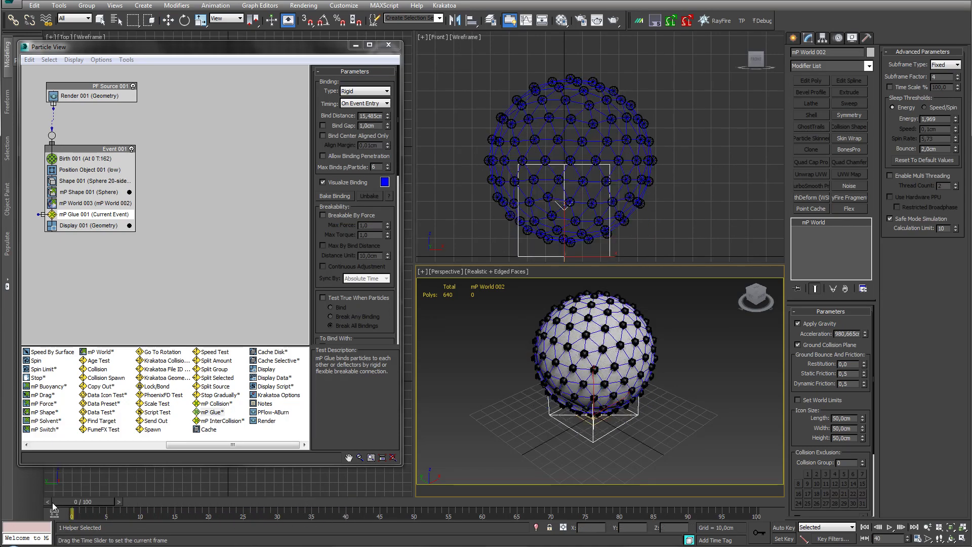
- Raise the low geosphere to about Z 124.8 cm and scrub the timeline to preview the particles falling
left_click(593, 327)
left_click_drag(593, 327, 594, 248)
scroll(593, 403, "down", 3)
middle_click_drag(593, 403, 582, 408)
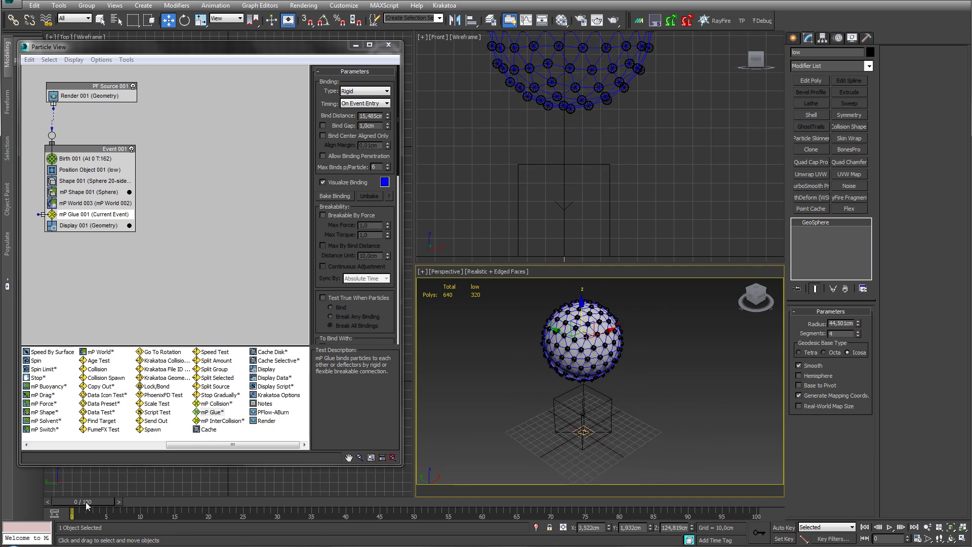
left_click_drag(87, 505, 57, 503)
middle_click_drag(618, 380, 615, 393)
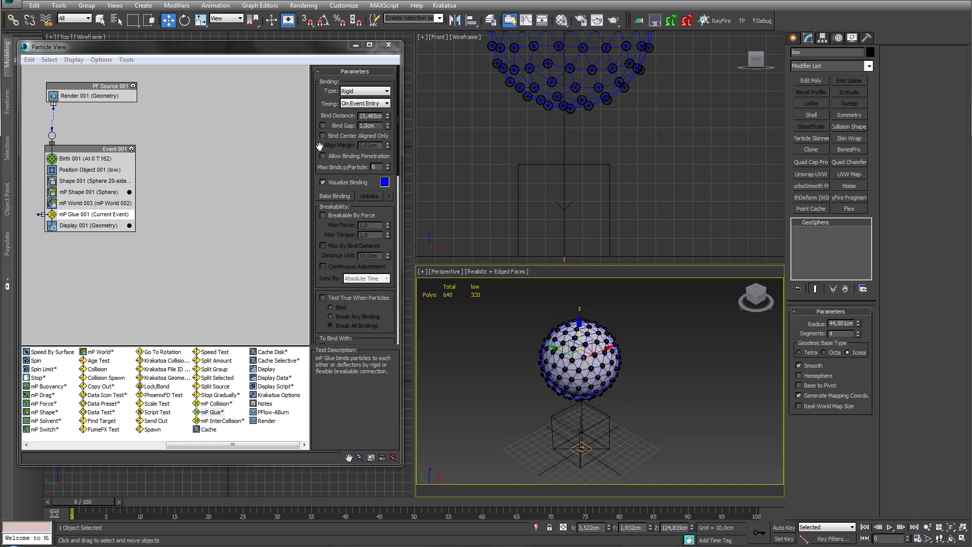
- Unhide all objects and move the high geosphere up to about Z 78.4 cm
right_click(590, 339)
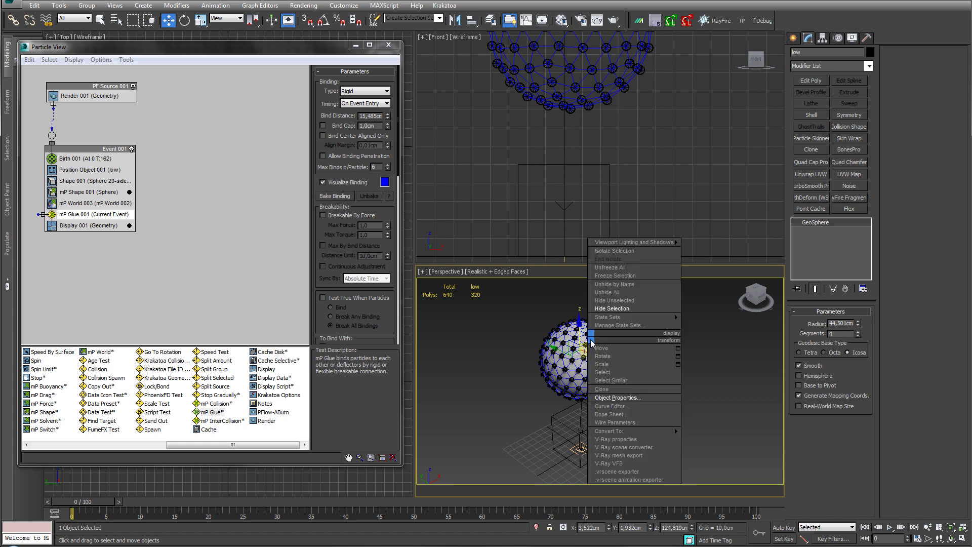
left_click(624, 293)
left_click(596, 402)
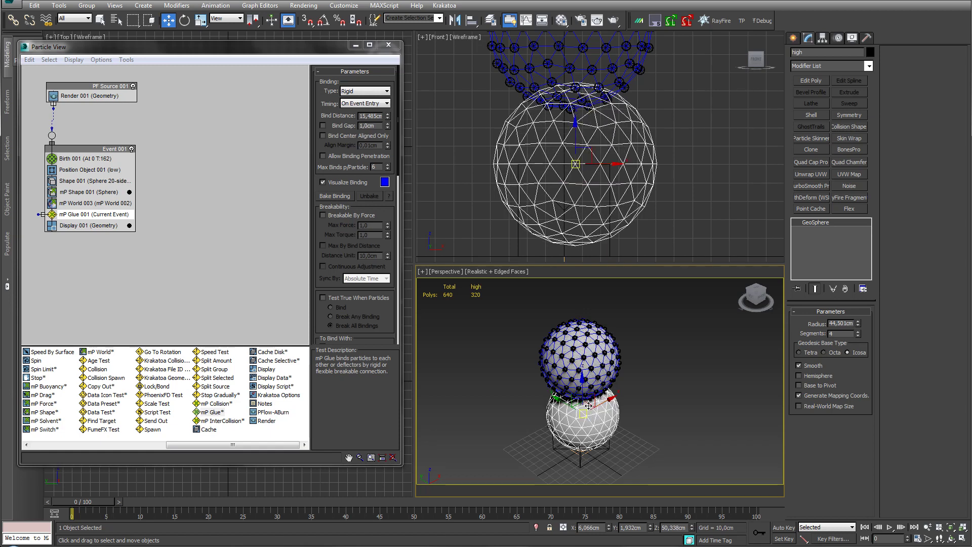
left_click_drag(580, 384, 582, 365)
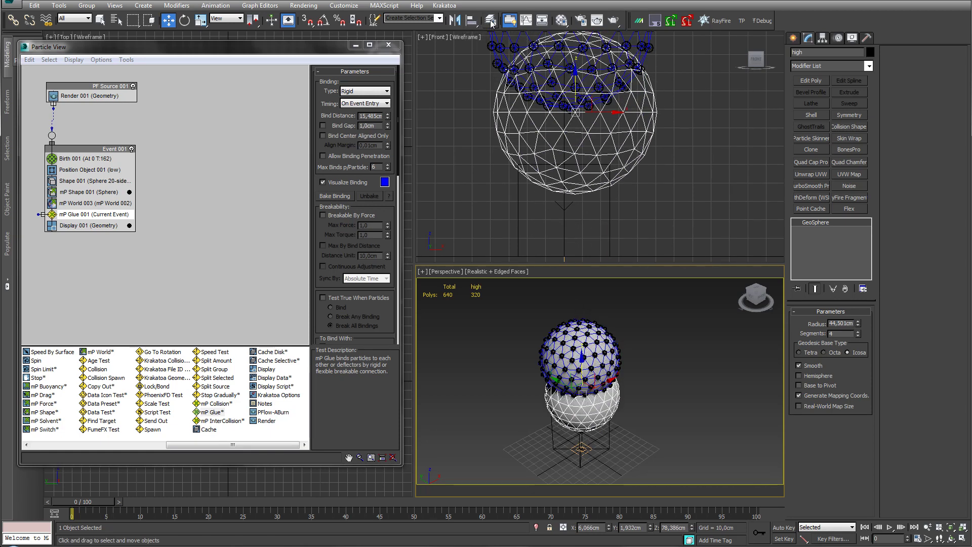
- Align the high geosphere to the low geosphere in X, Y and Z position, pivot point to pivot point
left_click(471, 20)
left_click(582, 365)
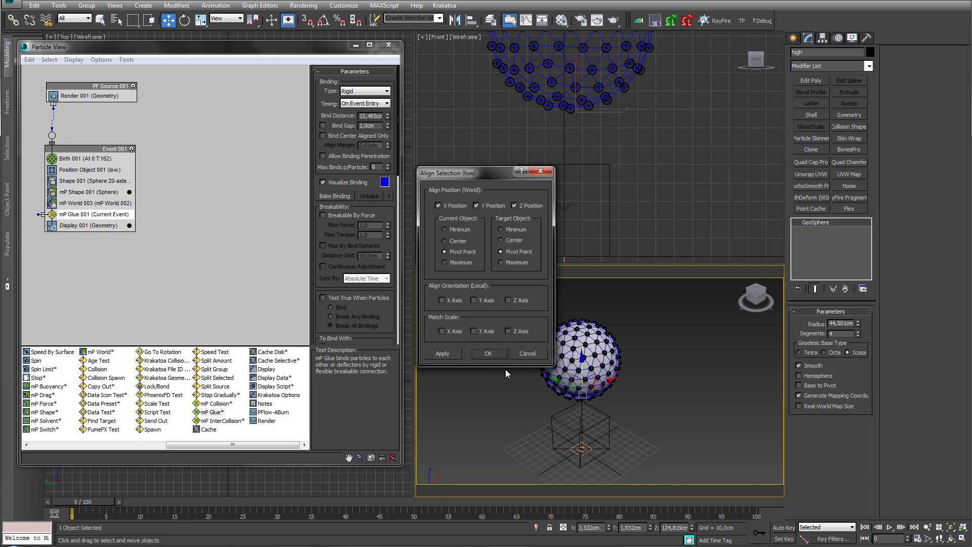
left_click(489, 353)
scroll(582, 374, "up", 5)
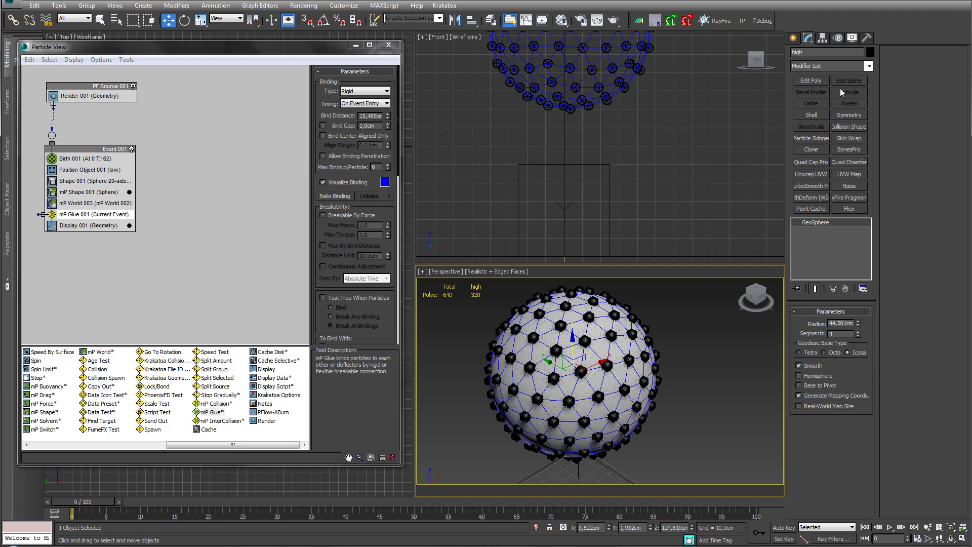
- Apply a Particle Skinner modifier to the high geosphere
left_click(868, 65)
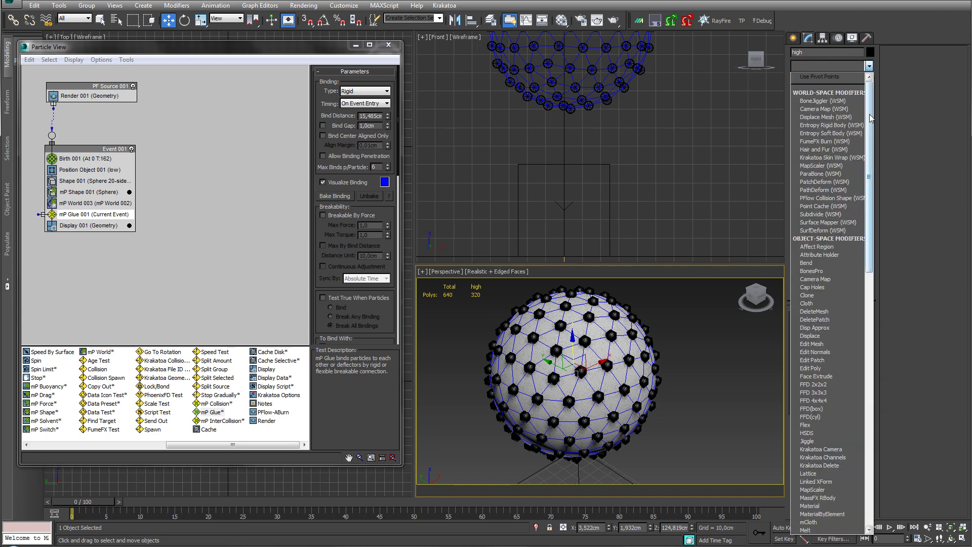
left_click_drag(870, 117, 873, 317)
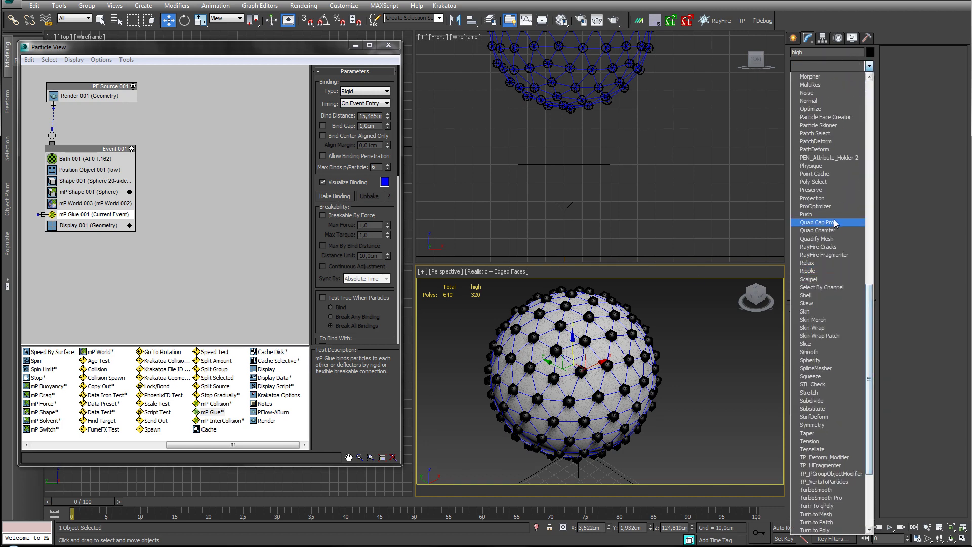
scroll(833, 228, "up", 2)
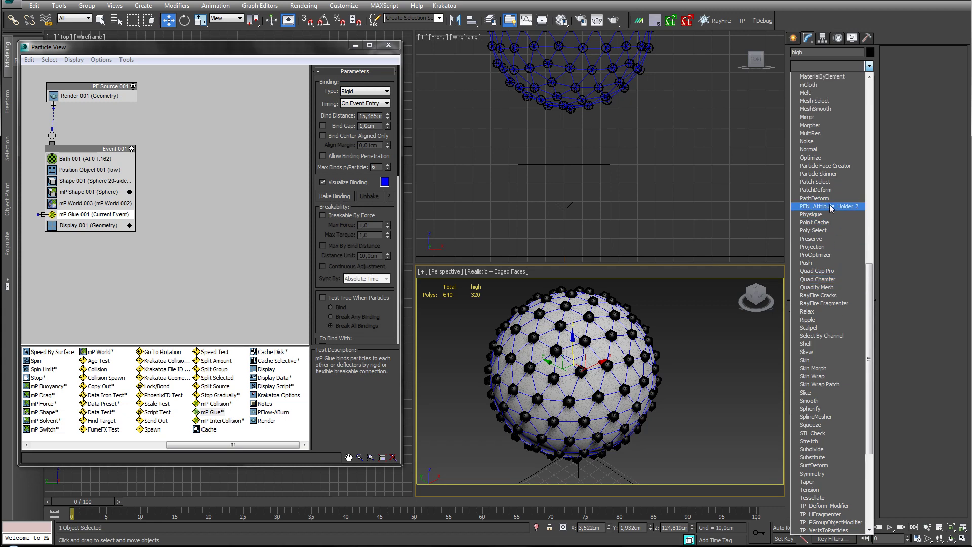
left_click(830, 174)
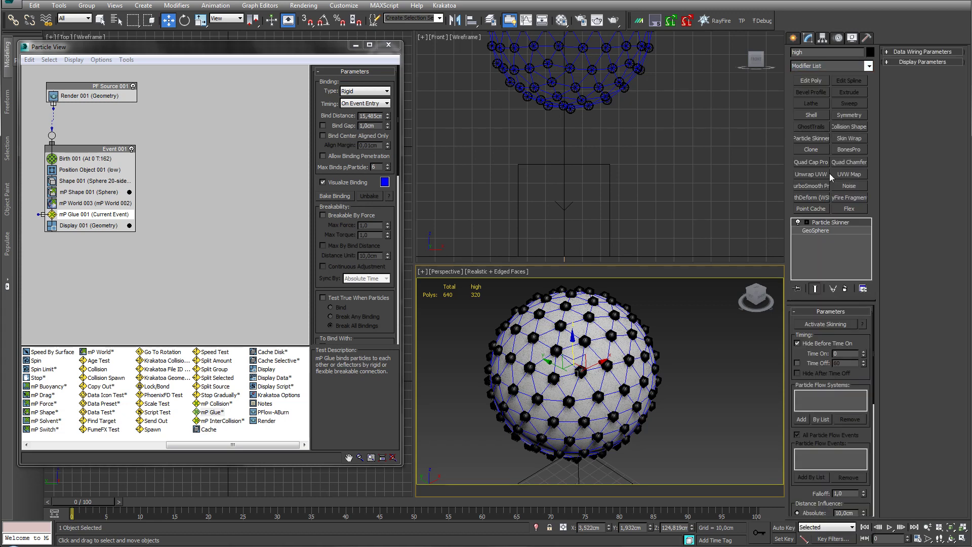
- Add PF Source 001 to the Particle Skinner's particle flow systems
left_click(821, 420)
left_click(241, 81)
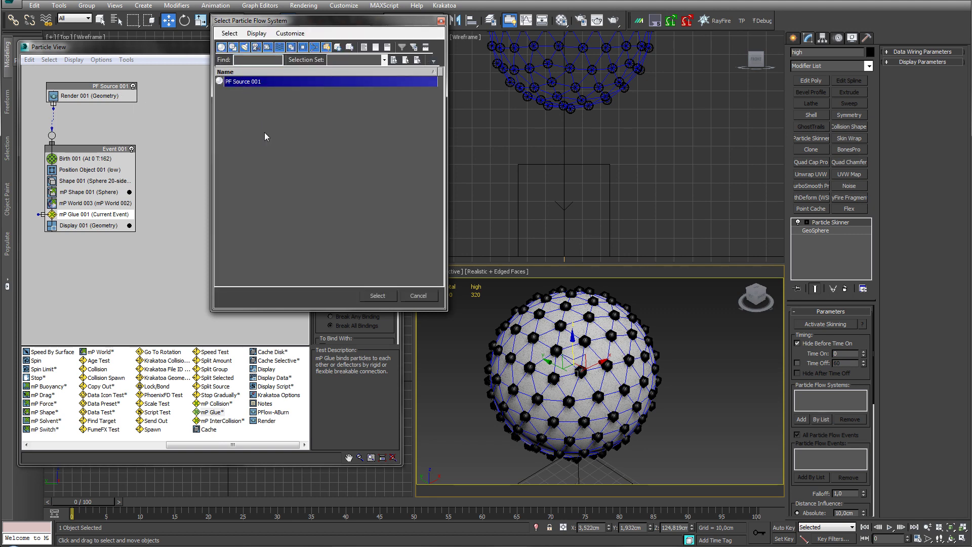
left_click(377, 295)
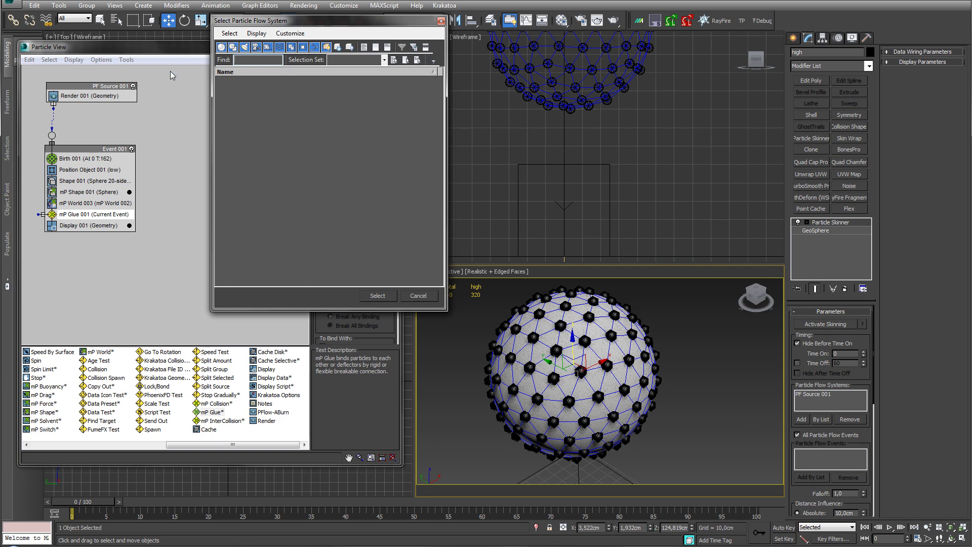
left_click(418, 295)
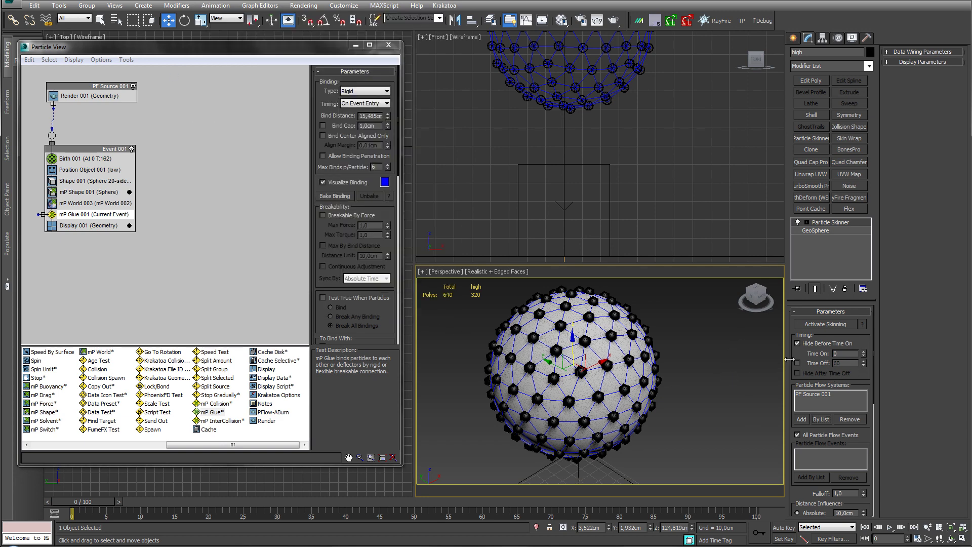
- Activate skinning on the high geosphere's Particle Skinner, scrub through the animation to check the deformation and return to frame 0
left_click(825, 324)
middle_click_drag(740, 389, 653, 354)
scroll(698, 374, "down", 5)
left_click_drag(88, 504, 435, 521)
key("w")
left_click(864, 527)
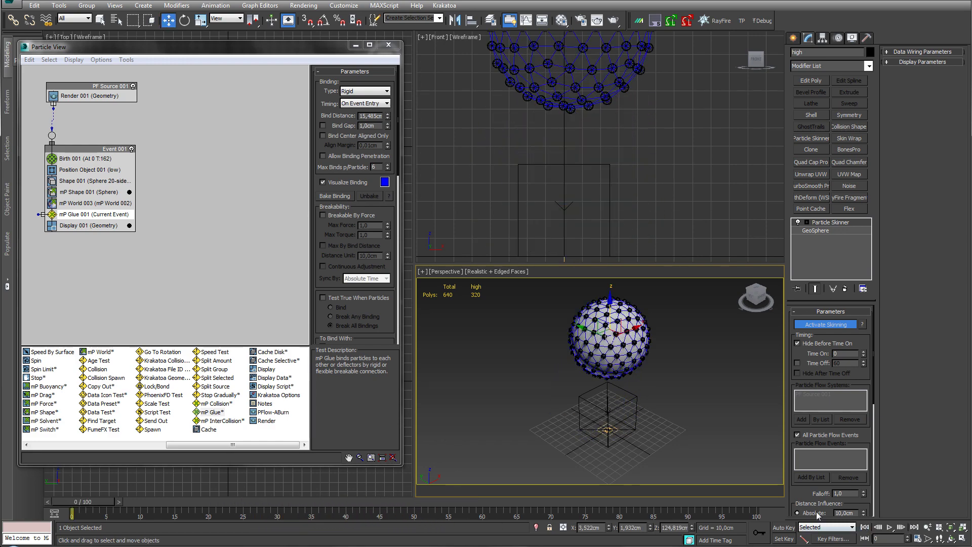
left_click(673, 385)
middle_click_drag(675, 384, 625, 400)
key("F10")
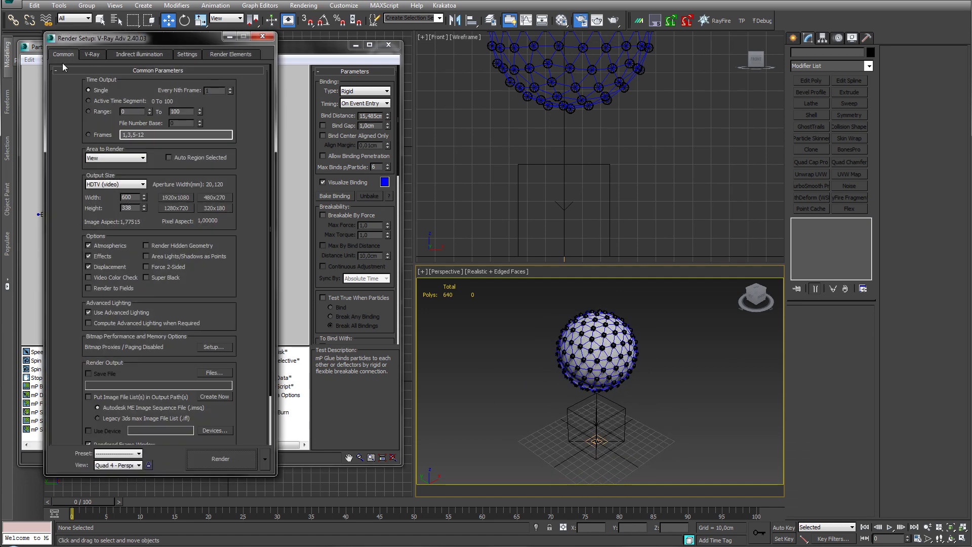
left_click(262, 36)
middle_click_drag(596, 340, 594, 320)
scroll(595, 320, "up", 4)
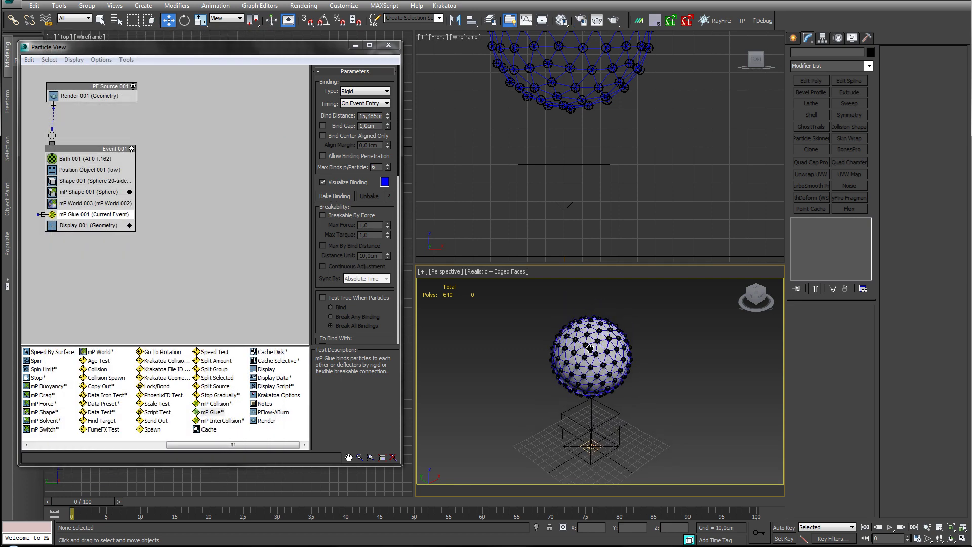
scroll(594, 324, "down", 3)
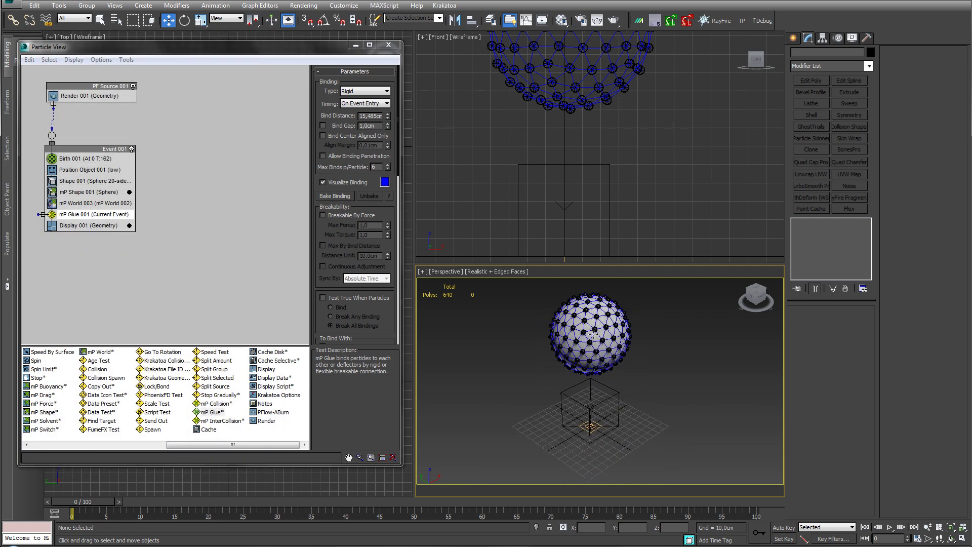
- Hide the low geosphere
left_click(600, 328)
right_click(600, 328)
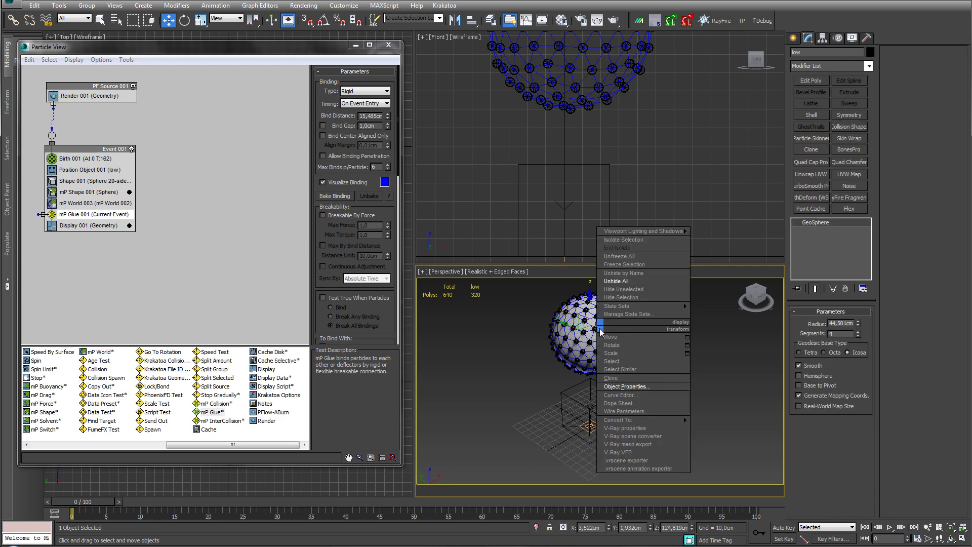
left_click(628, 301)
middle_click_drag(610, 347, 601, 329)
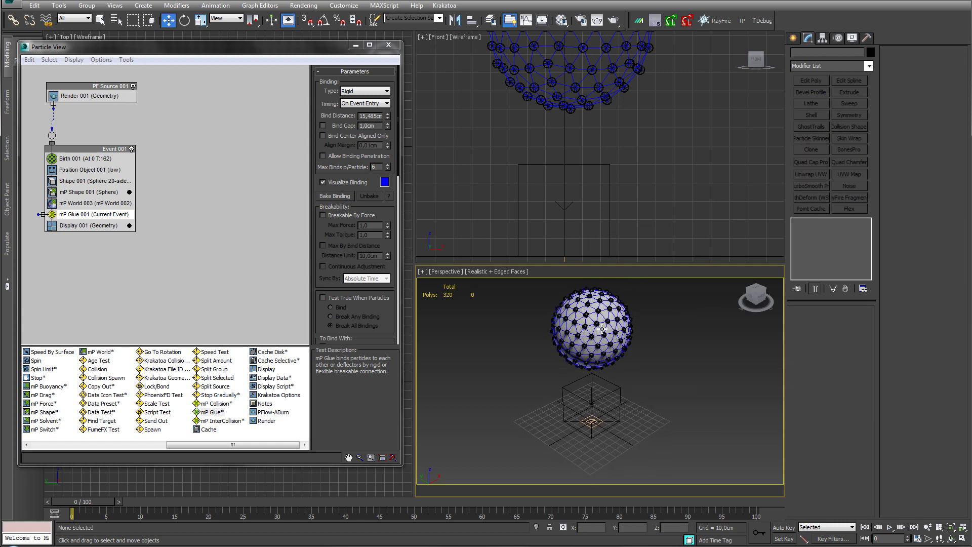
- Test-render the perspective view with sRGB display on in the V-Ray frame buffer, and close the render windows
left_click(617, 21)
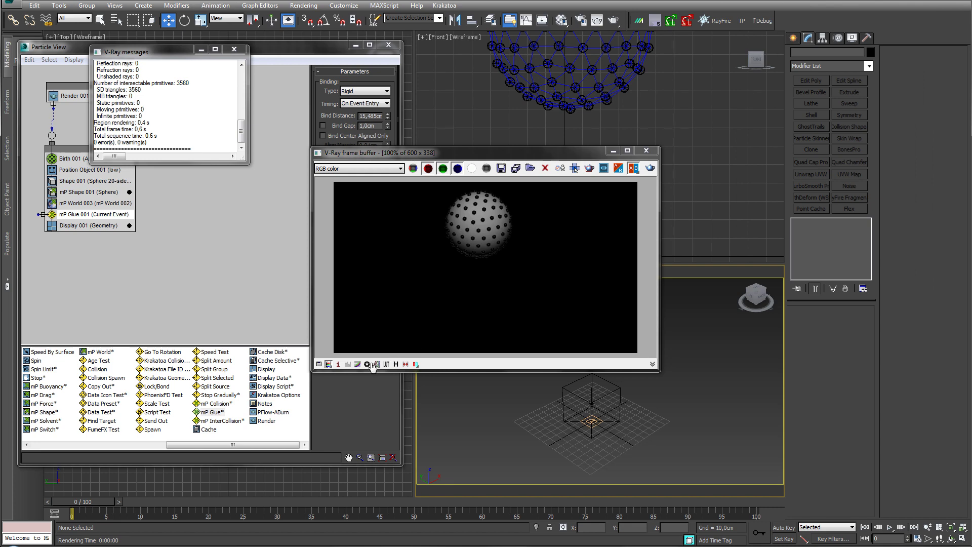
left_click(374, 364)
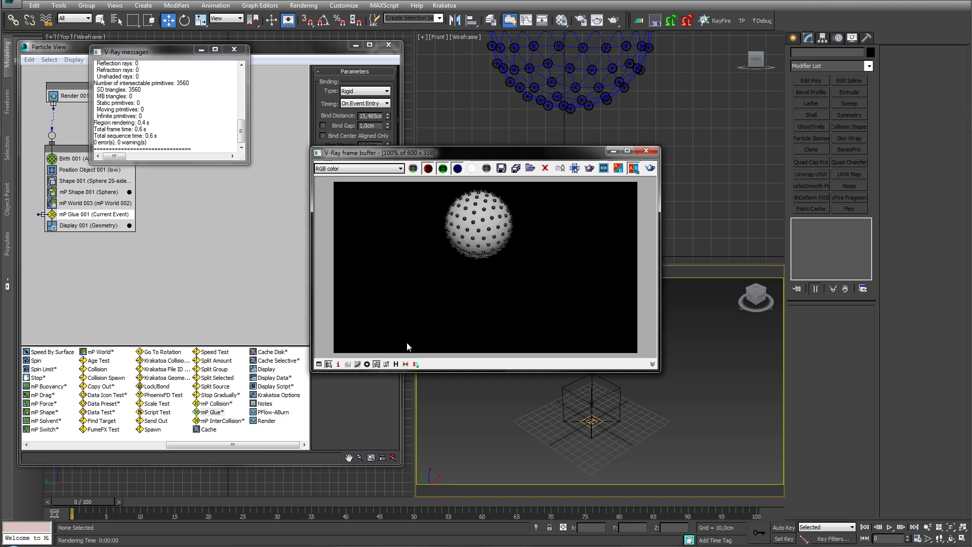
left_click(648, 151)
left_click(234, 49)
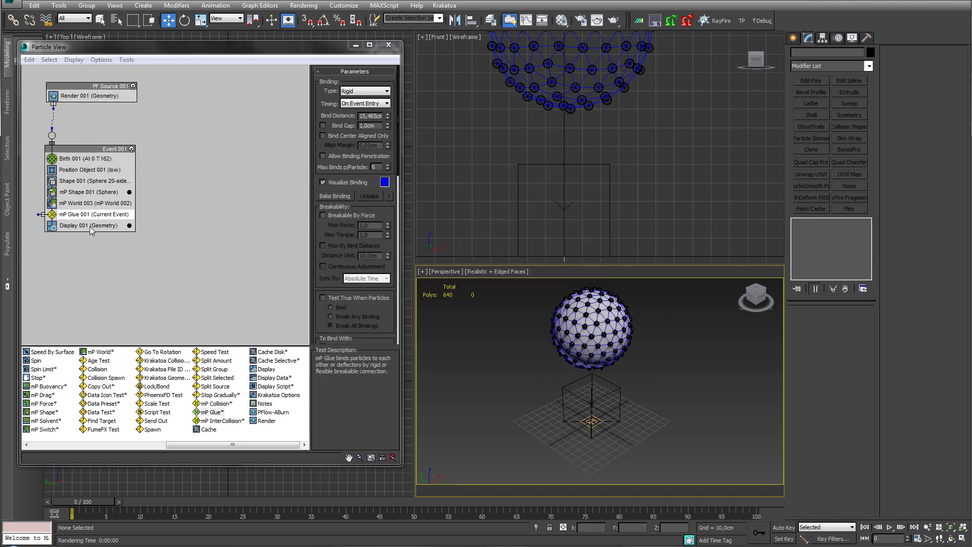
- Set the Render 001 operator's type to None so the particles are left out of renders
left_click(101, 92)
left_click(104, 96)
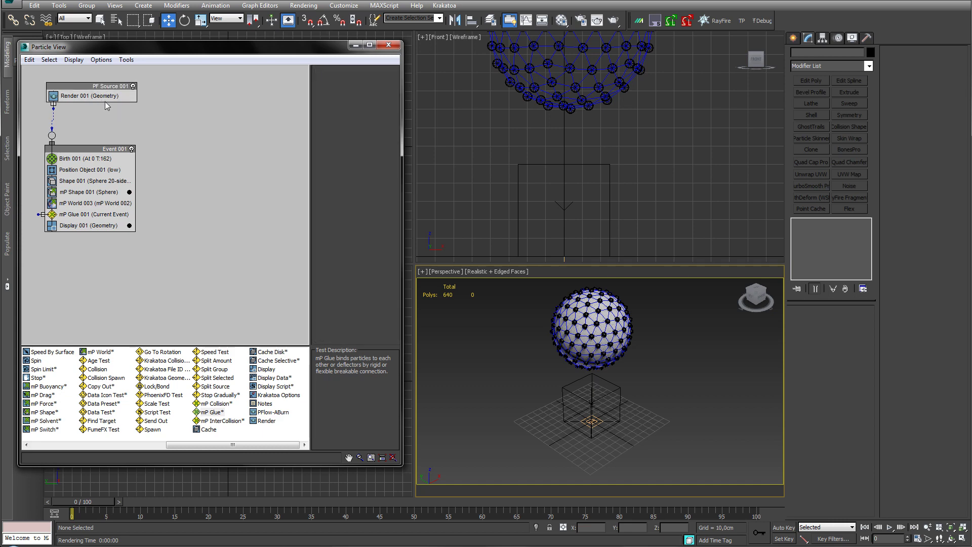
left_click(362, 85)
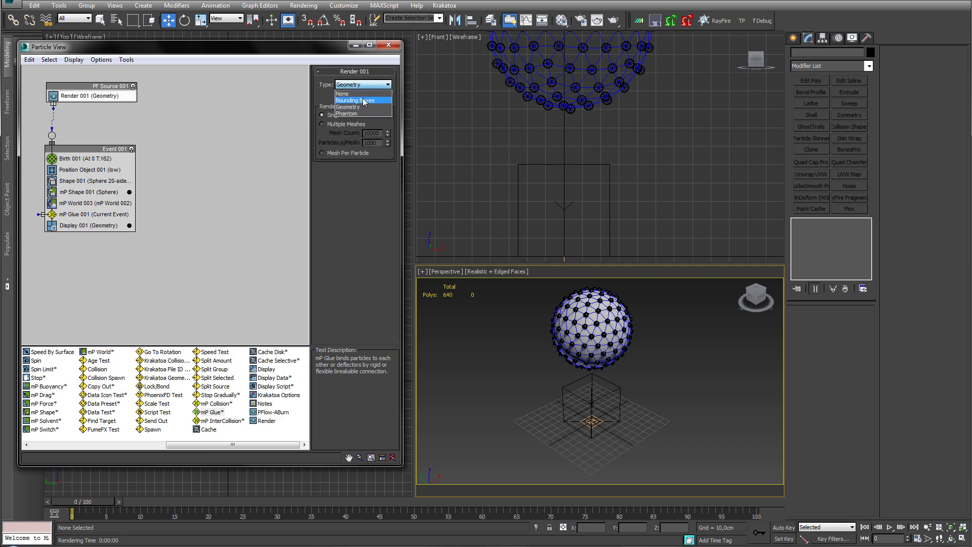
left_click(349, 92)
mouse_move(618, 373)
middle_mouse_down()
mouse_move(603, 382)
mouse_move(611, 385)
middle_mouse_up()
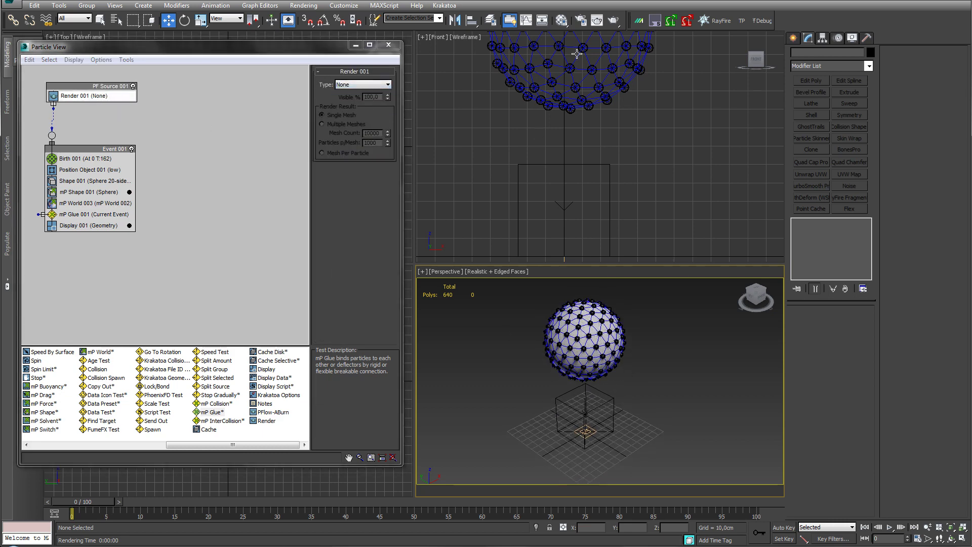
- Test-render the perspective view with particle rendering off, and dismiss the V-Ray messages and frame buffer windows
left_click(613, 20)
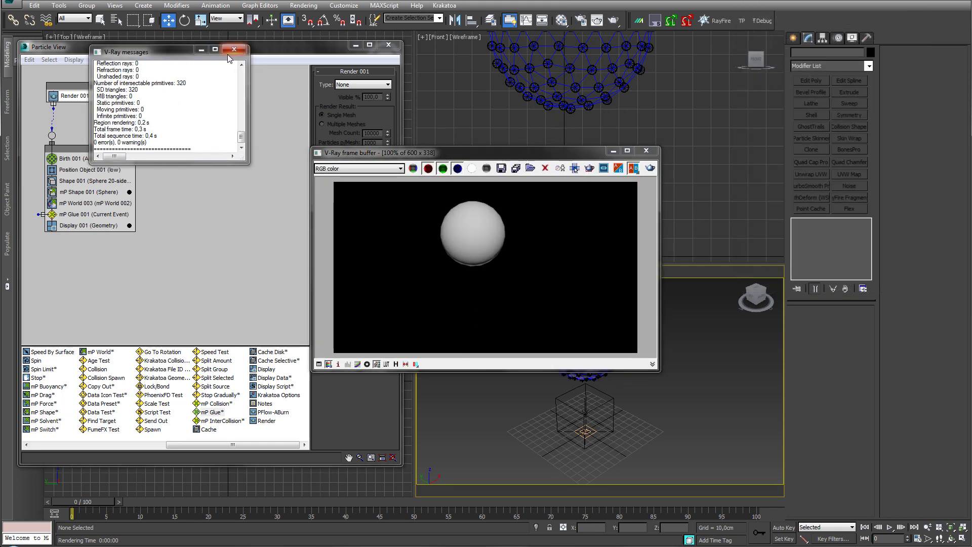
left_click(201, 49)
left_click(646, 150)
scroll(614, 374, "up", 4)
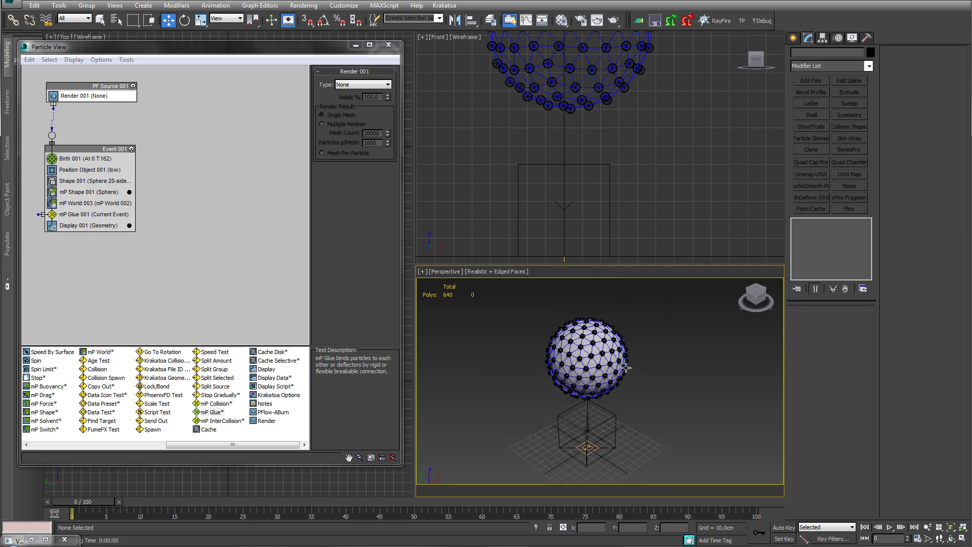
scroll(614, 375, "down", 4)
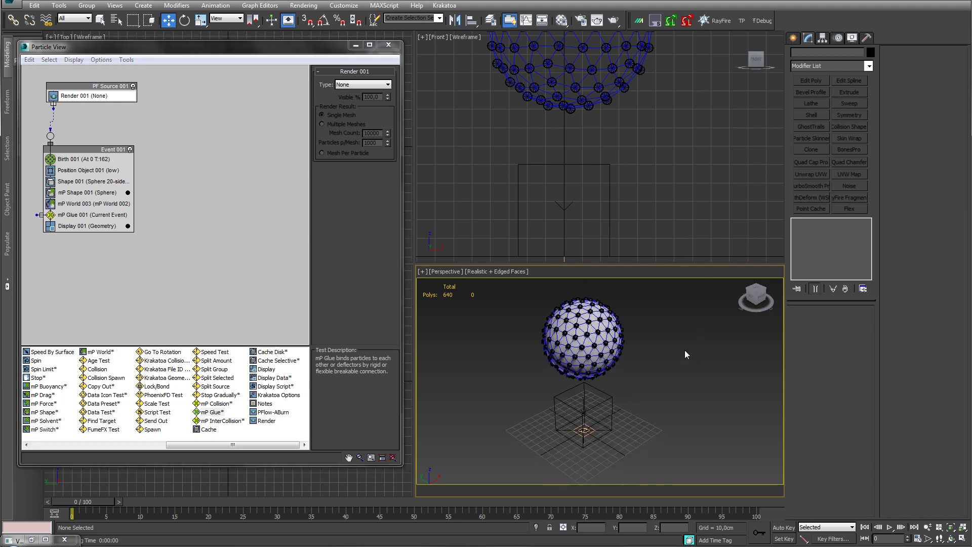
middle_click_drag(677, 347, 649, 341)
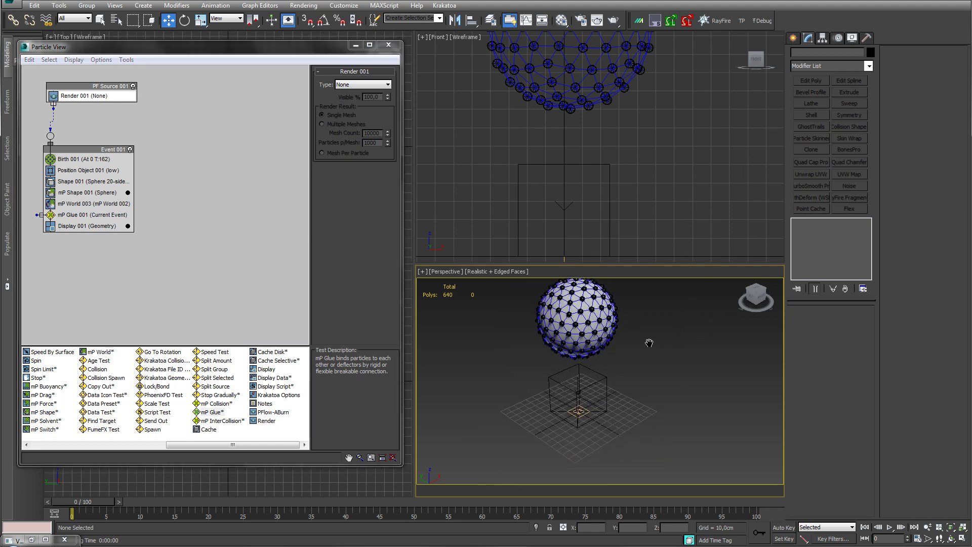
- Open the mP World 002 driver's settings, set its Subframe Factor to 12, play the simulation and return to frame 0
left_click(94, 204)
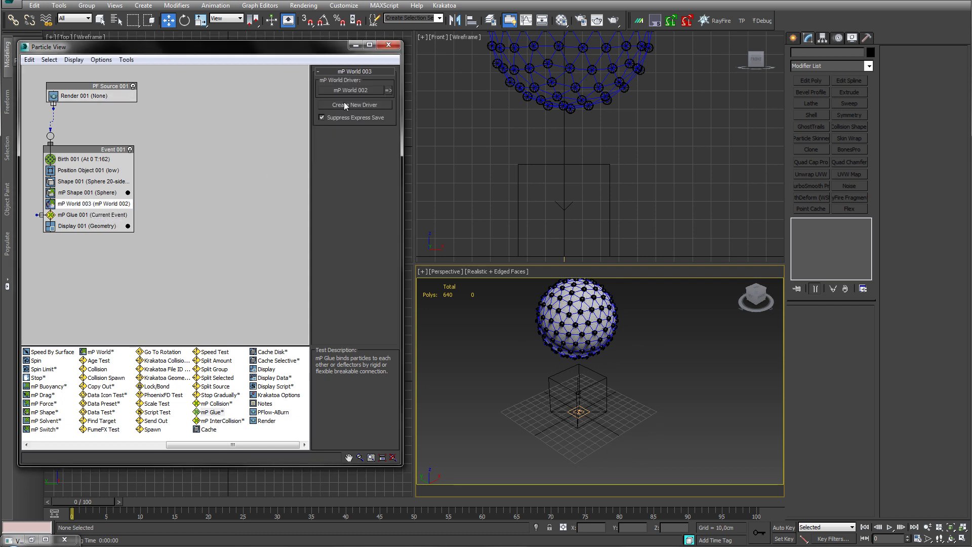
left_click(389, 91)
left_click(957, 74)
left_click(957, 75)
left_click(957, 75)
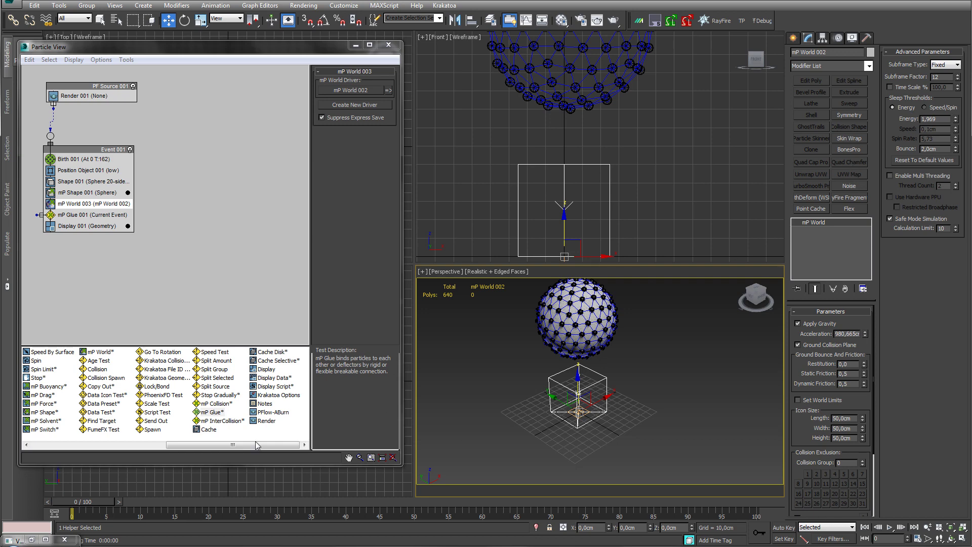
left_click(889, 527)
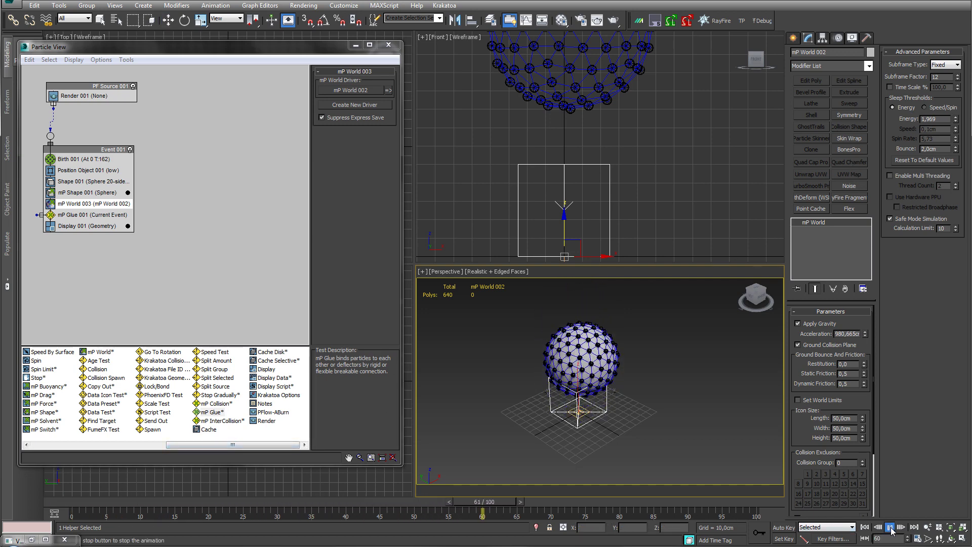
left_click(890, 526)
left_click(865, 528)
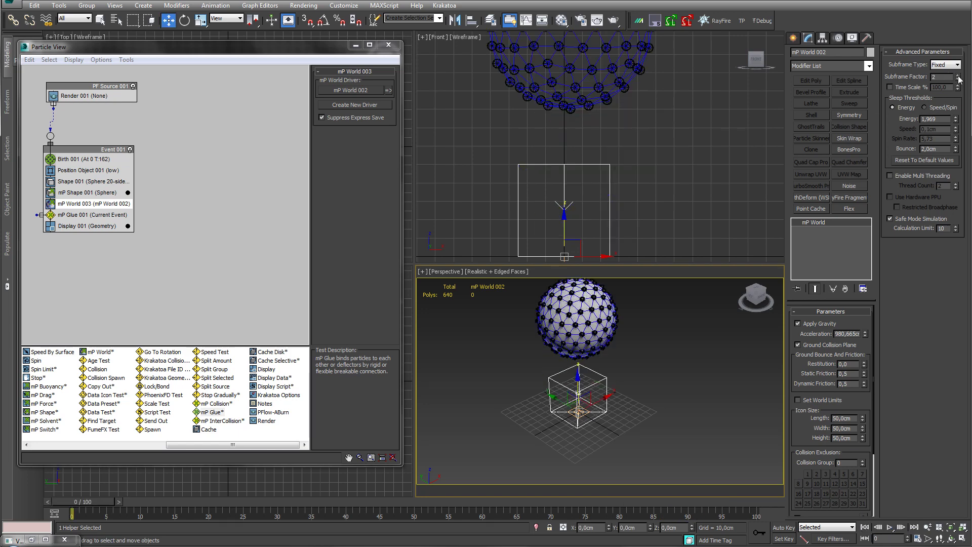
- Set mP World 002's Subframe Factor to 2, play the simulation and return to frame 0
left_click(890, 527)
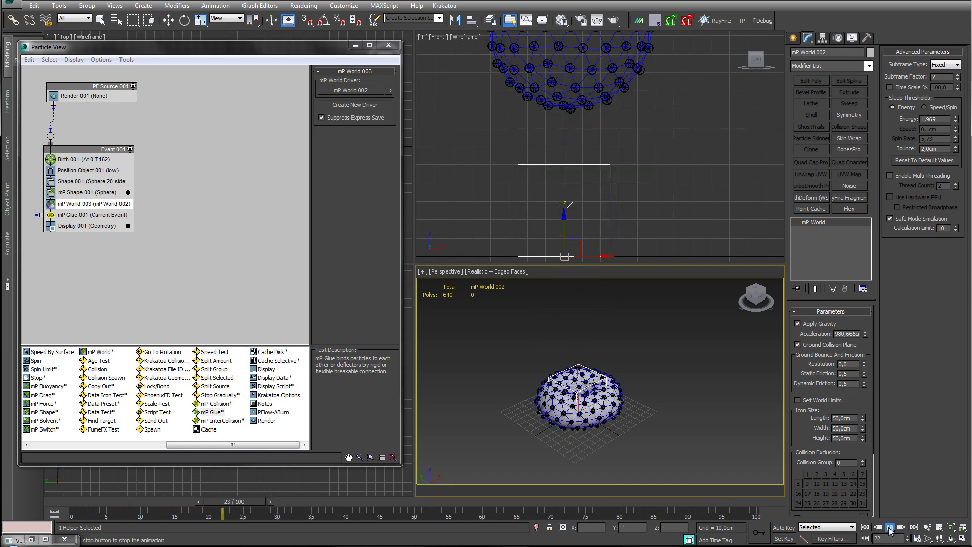
left_click(889, 527)
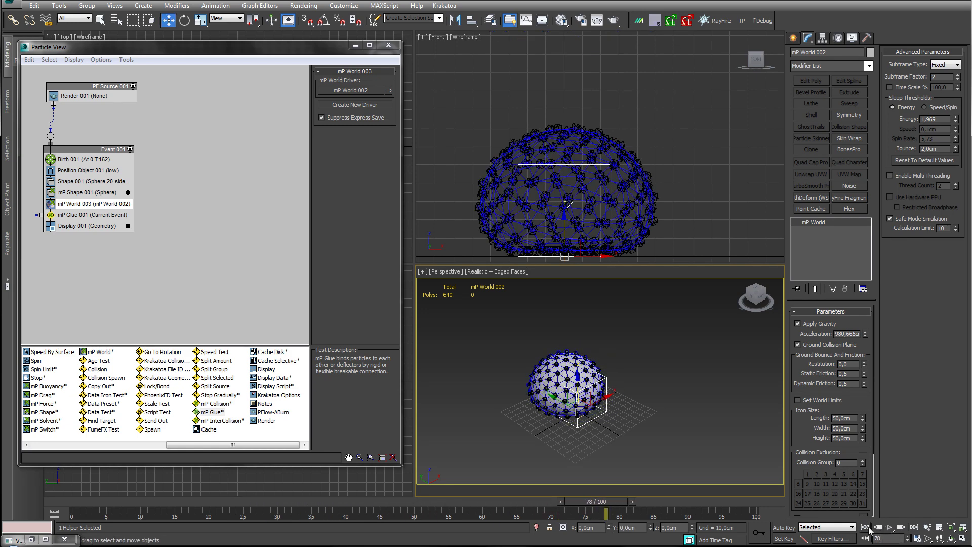
left_click(866, 527)
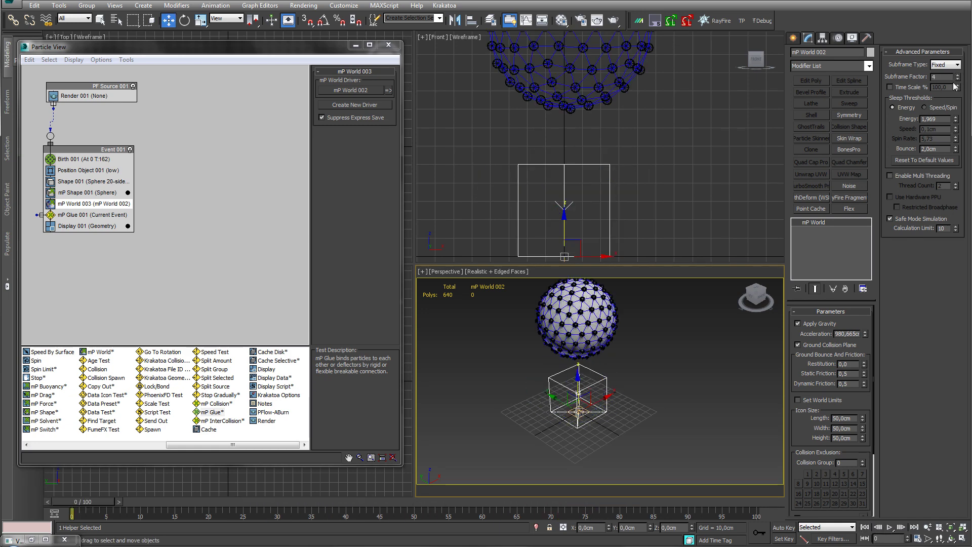
- Set mP World 002's Subframe Factor to 4, play the simulation and return to frame 0
left_click(891, 527)
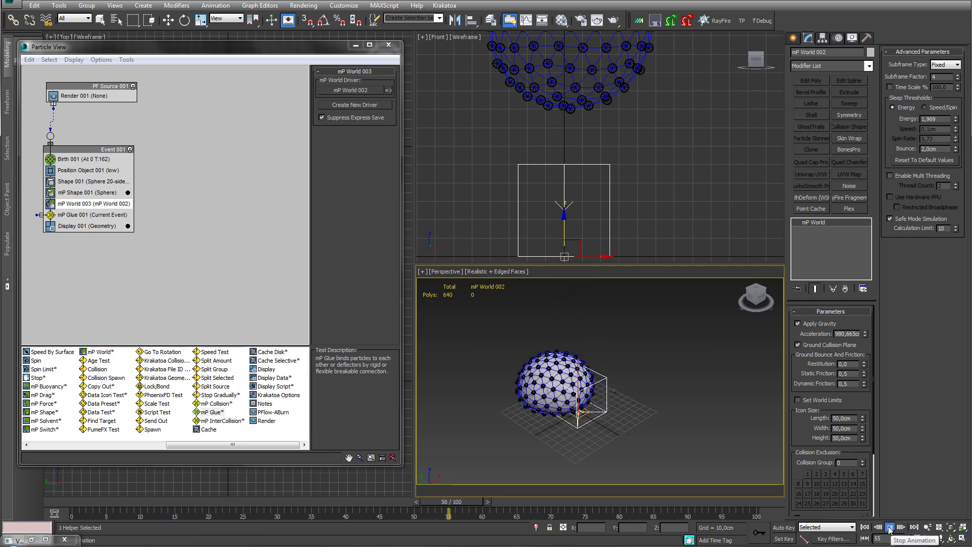
left_click(889, 527)
left_click(865, 527)
- Set the Shape 001 particle size to about 10.26 cm, play the simulation and return to frame 0
left_click(84, 181)
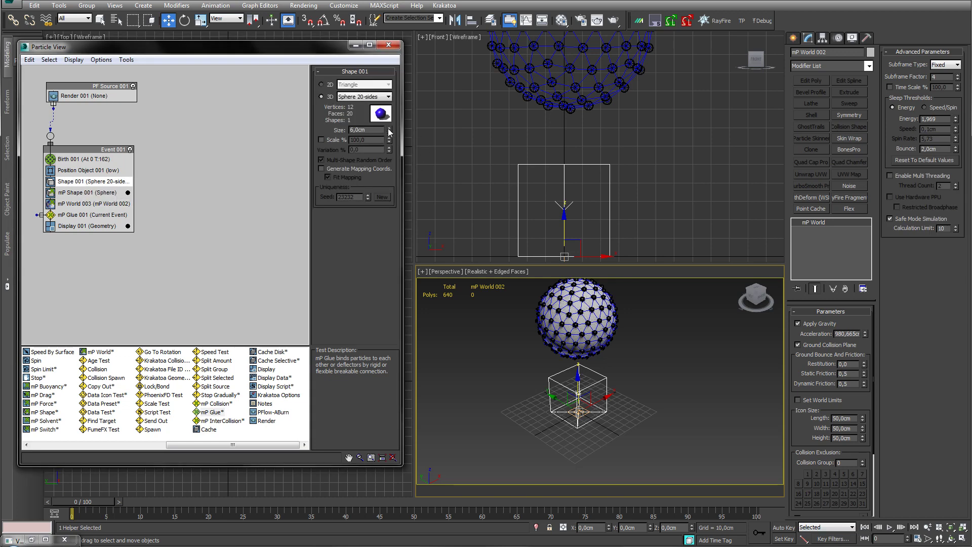
left_click_drag(390, 131, 393, 96)
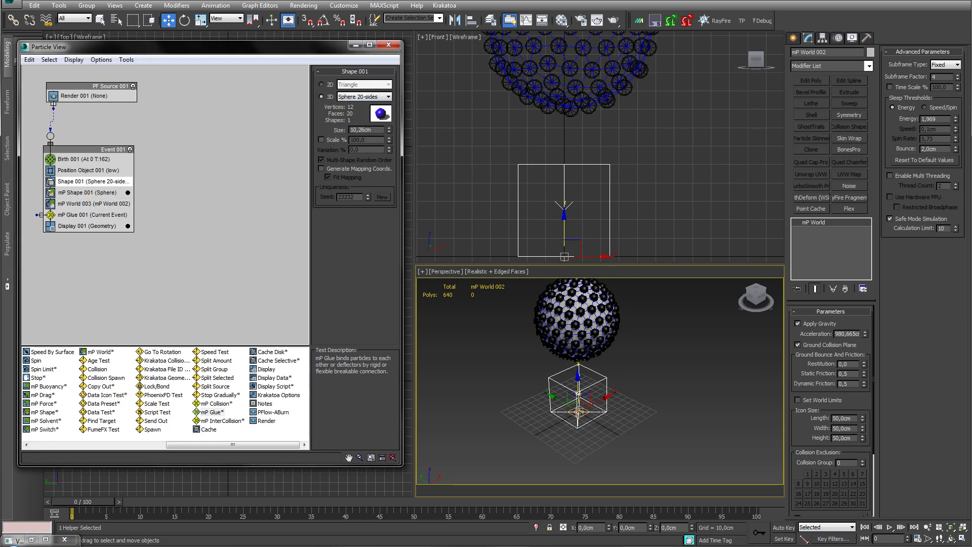
left_click(890, 527)
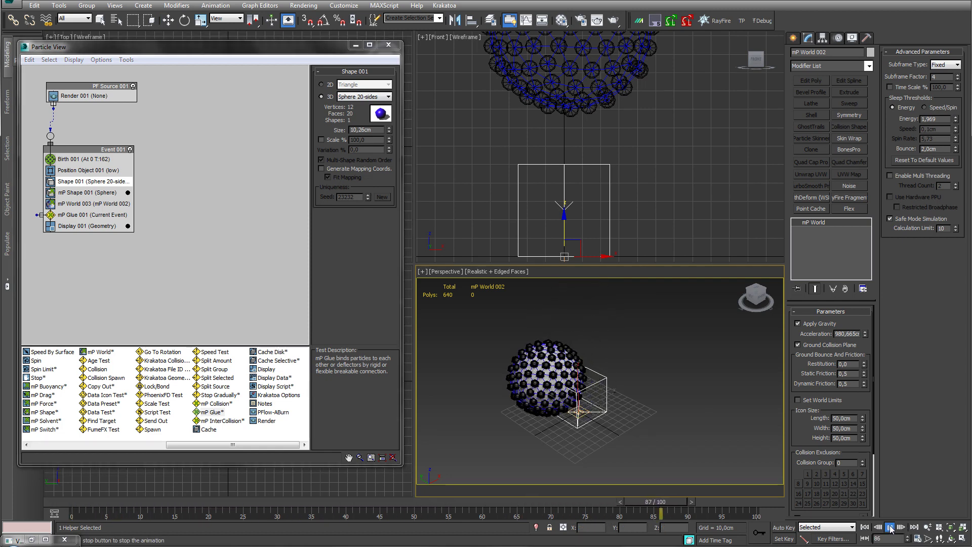
left_click(890, 527)
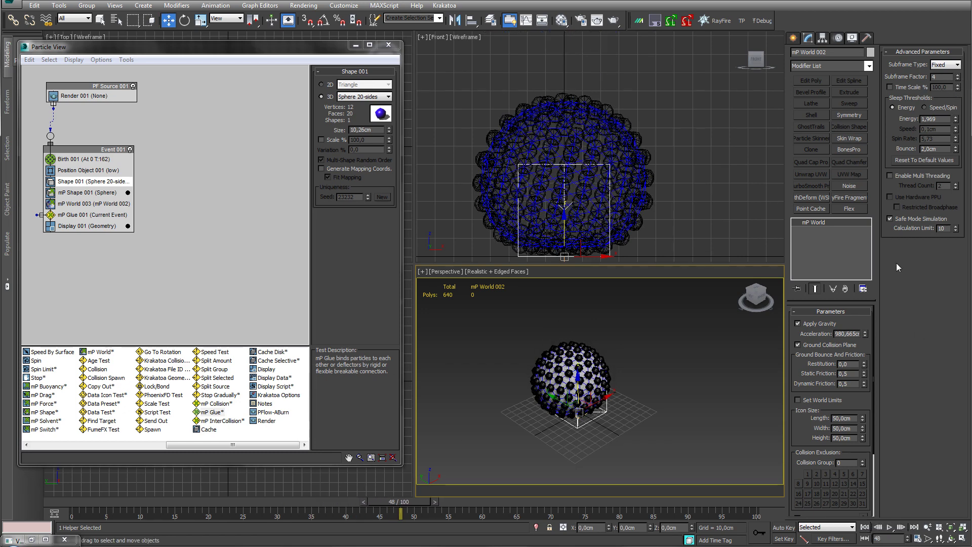
left_click(865, 527)
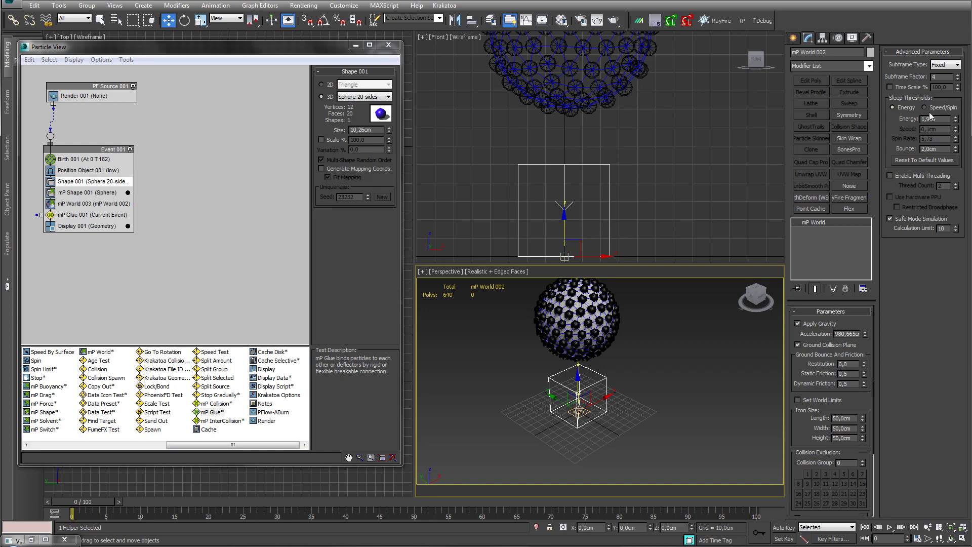
- Test the simulation with a Shape 001 size of about 3.386 cm, and set the size to about 6.636 cm at frame 0
left_click_drag(390, 130, 392, 162)
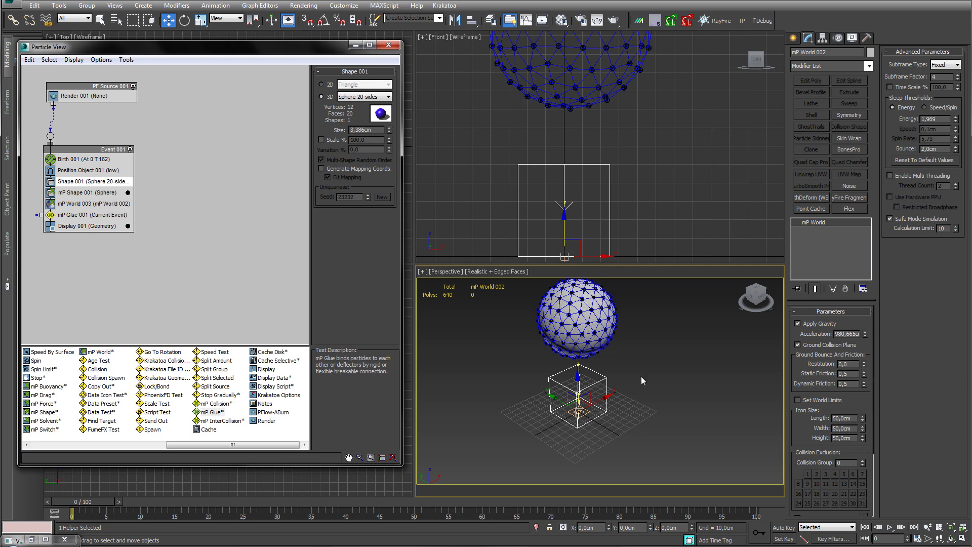
left_click(890, 527)
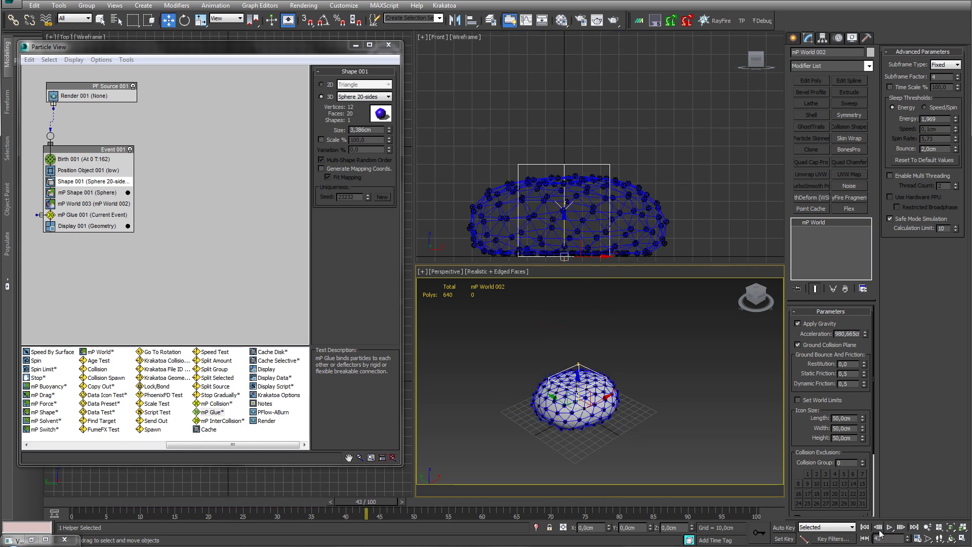
left_click(889, 528)
left_click(864, 528)
left_click_drag(390, 131, 378, 80)
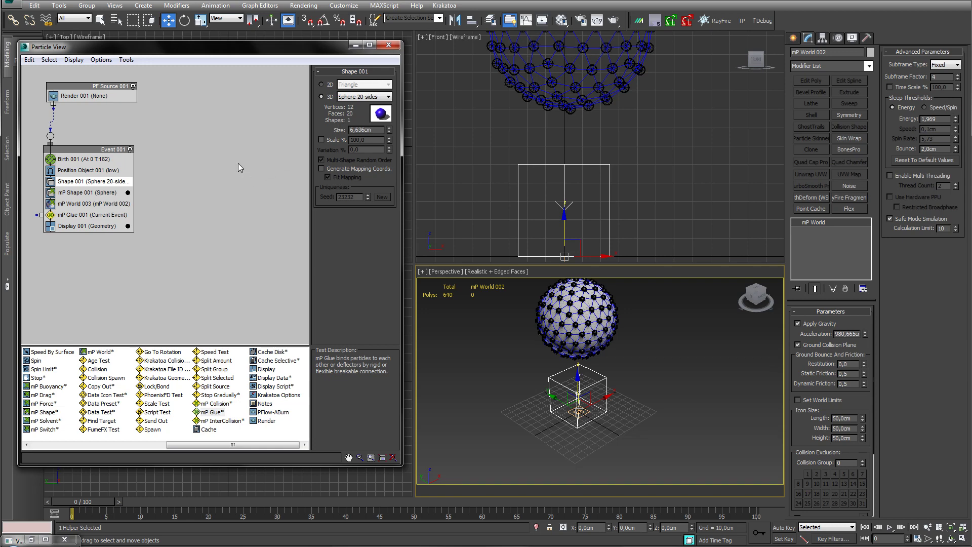
- Create a box beside the geosphere, about 445 cm long, 79 cm wide and 306 cm high, and ready it for moving
scroll(534, 405, "down", 3)
middle_click_drag(539, 388, 555, 381, "alt")
left_click(794, 39)
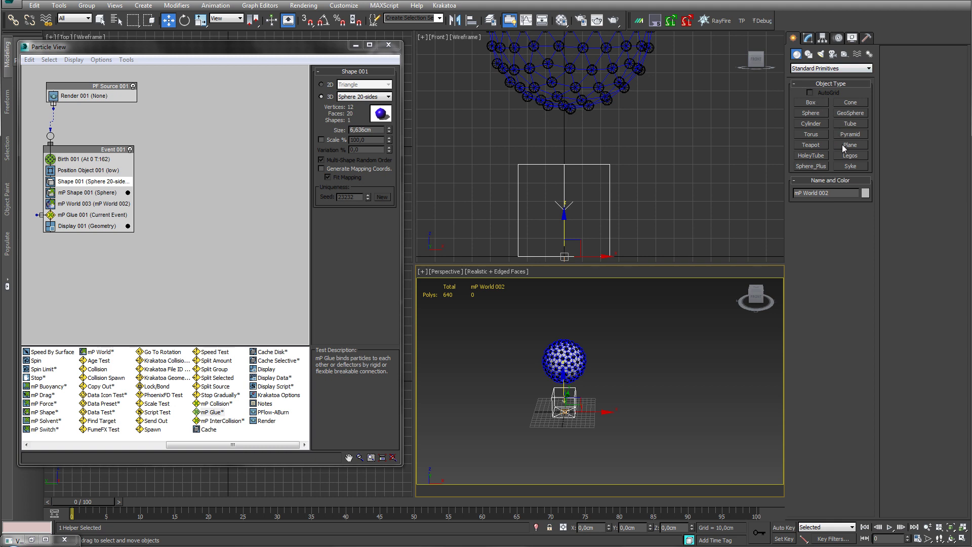
left_click(805, 103)
left_click_drag(479, 370, 468, 468)
left_click(448, 354)
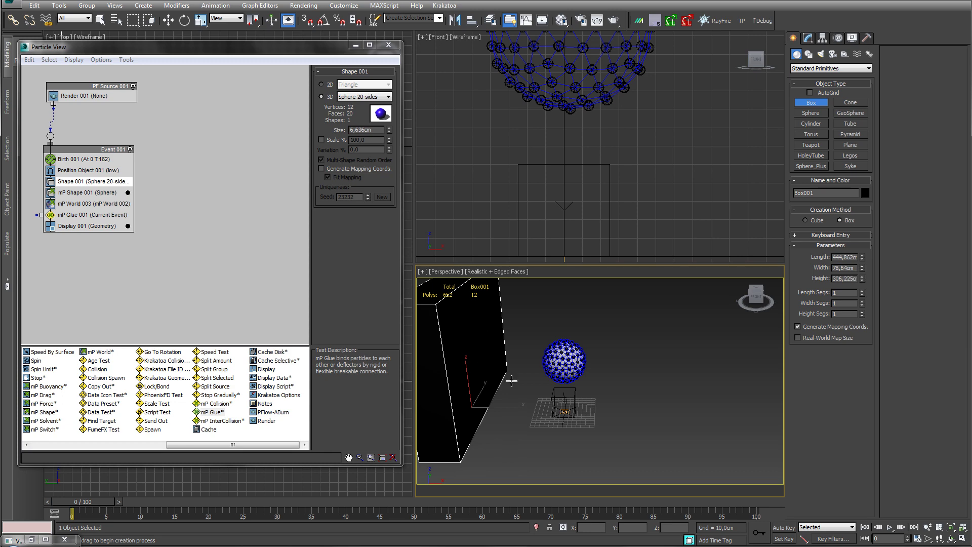
key("w")
middle_click_drag(511, 379, 527, 410, "alt")
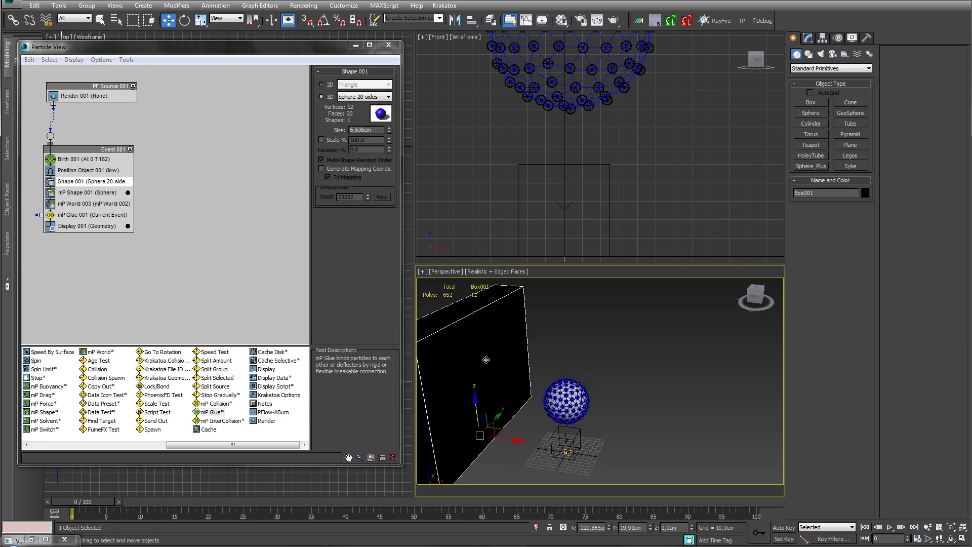
- Assign the 01 - Default standard material to the box
left_click(561, 20)
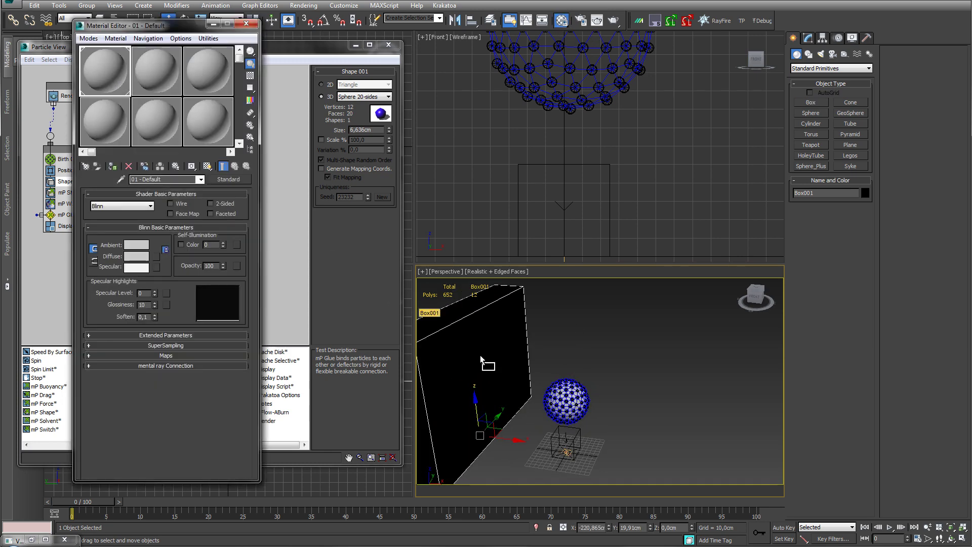
left_click(113, 166)
left_click(247, 23)
middle_click_drag(590, 342, 607, 359, "alt")
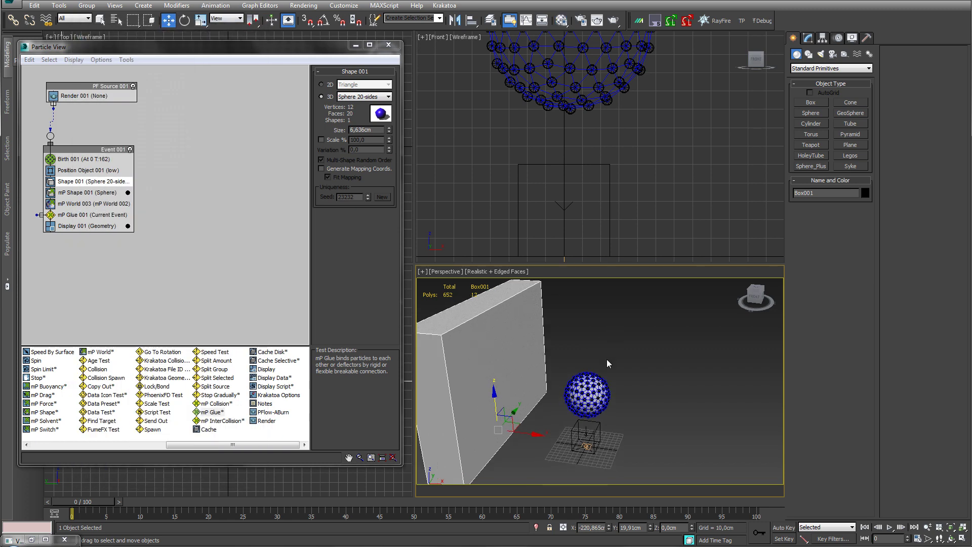
- Add a PFlow Collision Shape modifier to the box, activate it, and deselect the box
left_click(808, 38)
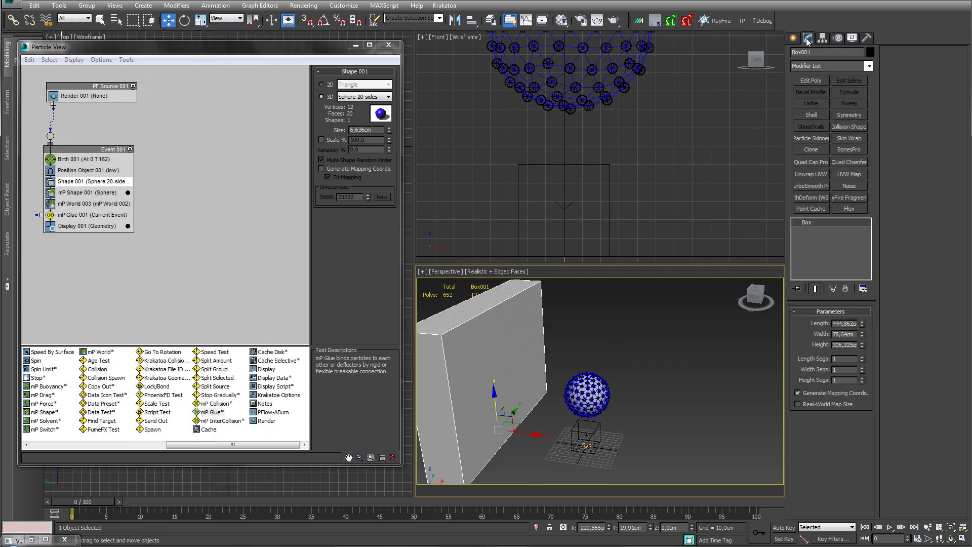
left_click(851, 128)
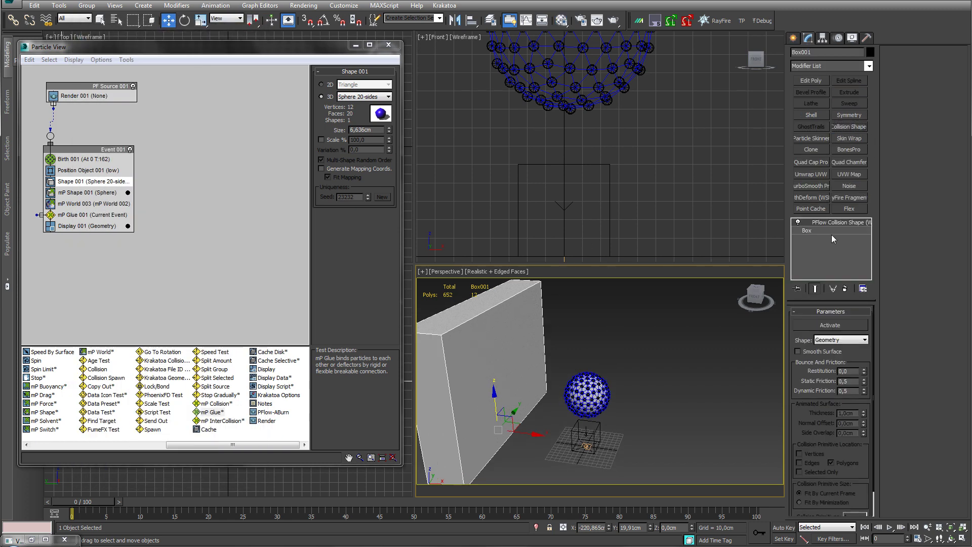
left_click(869, 65)
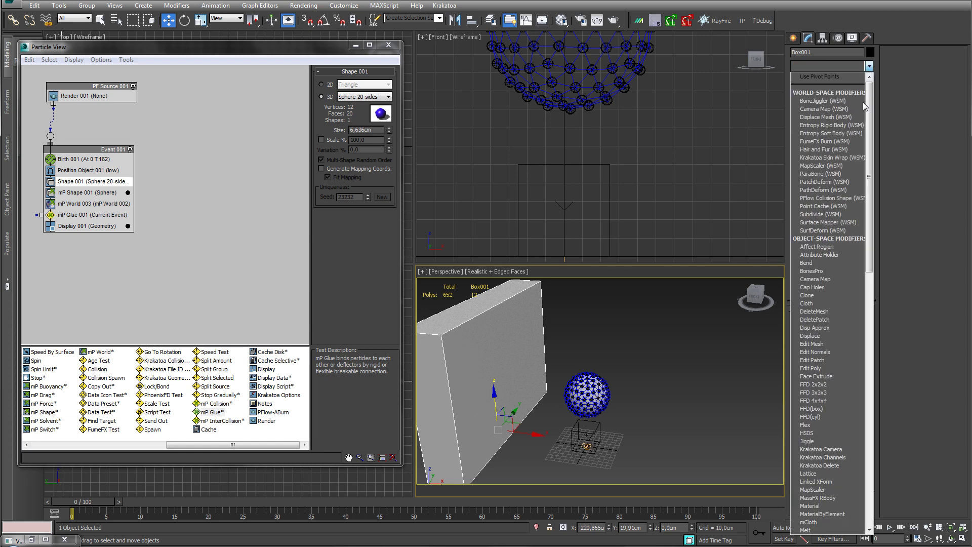
left_click(915, 202)
left_click(826, 326)
middle_click_drag(636, 404, 684, 393)
left_click(674, 380)
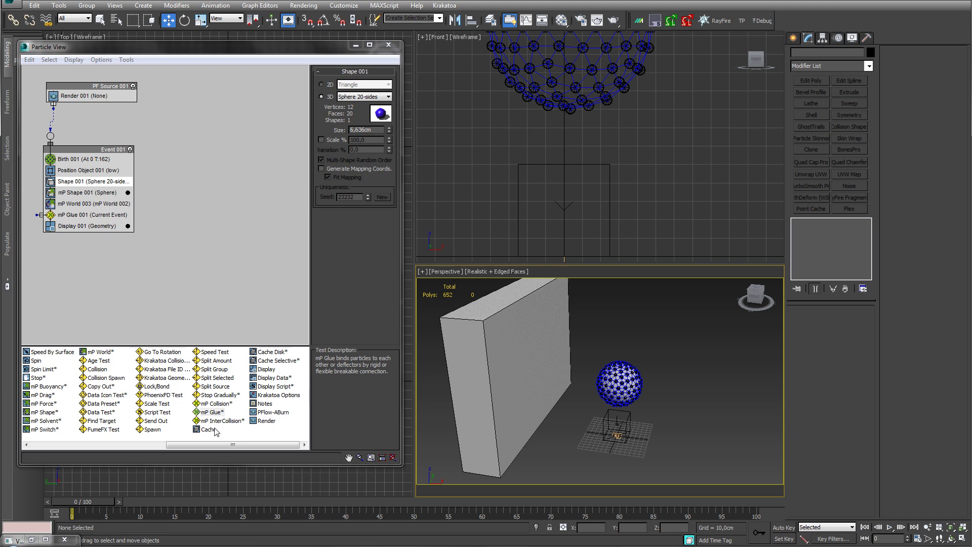
- Add an mP Collision test below mP Glue 001 in Event 001, with Box001 as its deflector
left_click(217, 404)
left_click_drag(217, 404, 76, 230)
left_click(325, 141)
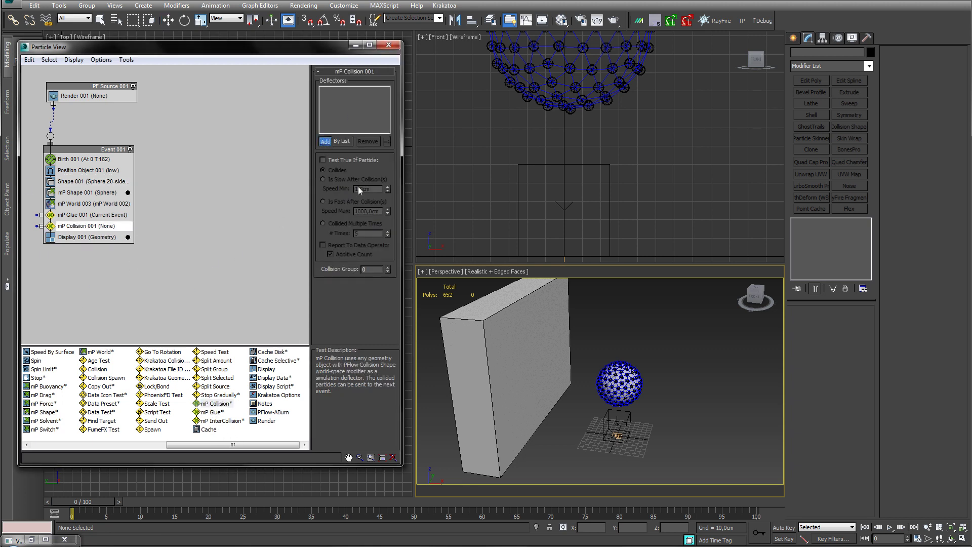
left_click(492, 337)
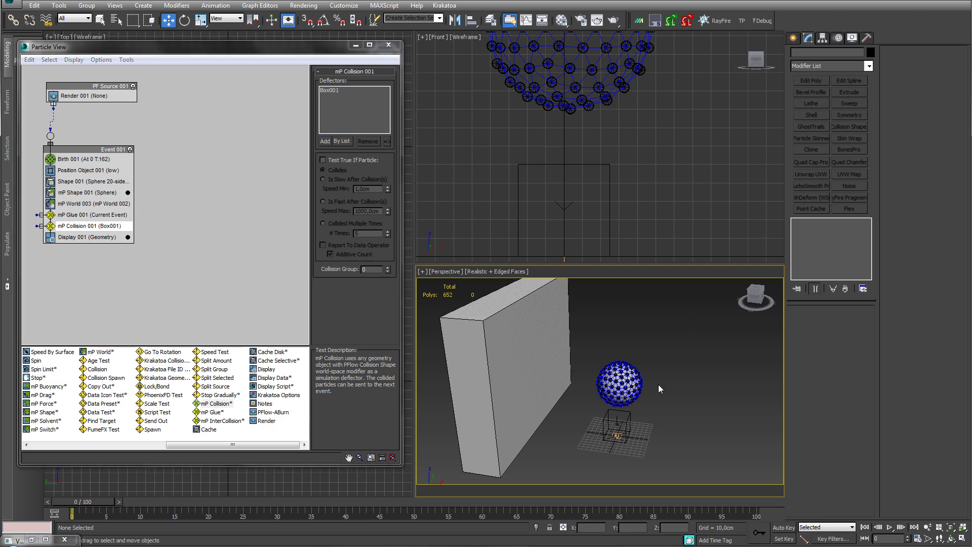
- Add a Speed operator to Event 001 between Position Object 001 and Shape 001
middle_click_drag(660, 389, 632, 370, "alt")
left_click(633, 369)
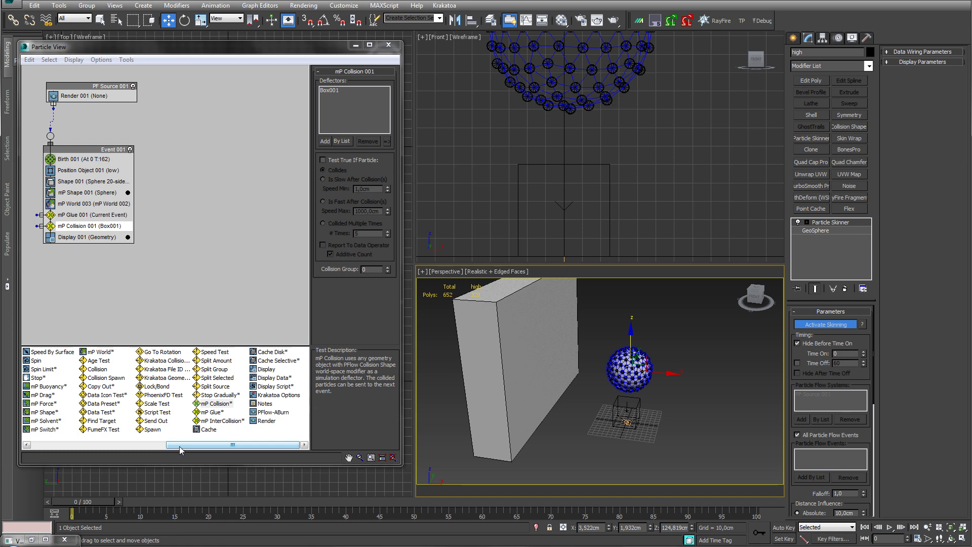
left_click_drag(180, 447, 128, 447)
left_click(95, 421)
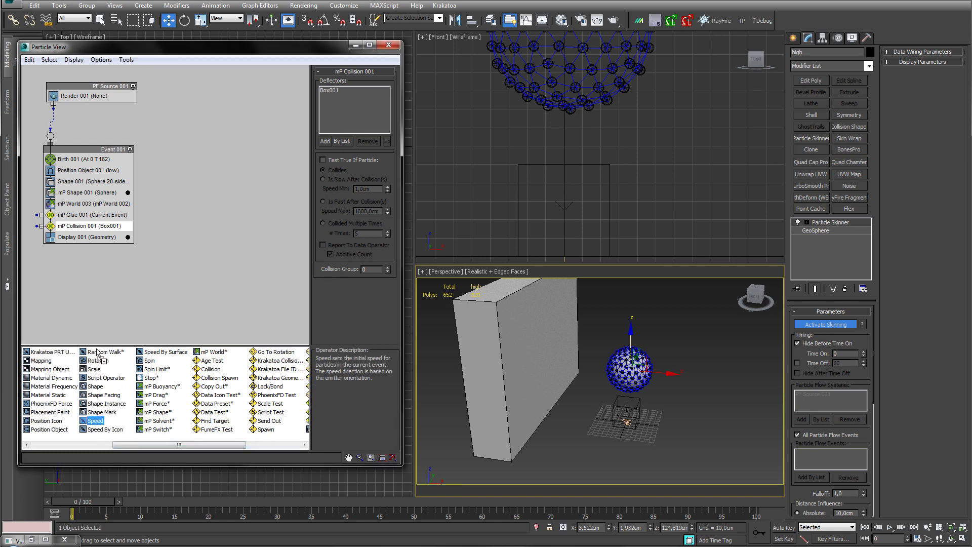
left_click_drag(98, 353, 75, 181)
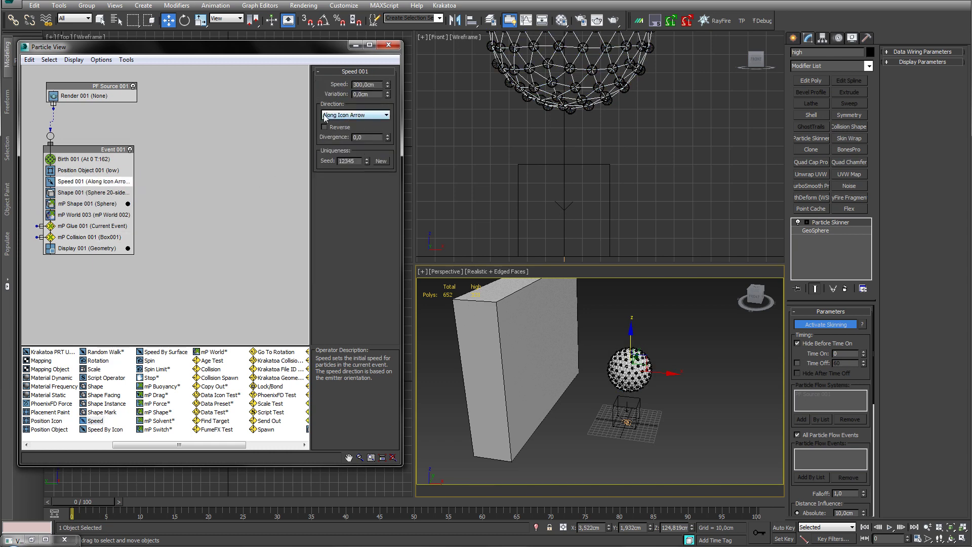
- Move the PF Source 001 icon beside the geosphere, to about X 92.8 cm and Z 54.9 cm
middle_click_drag(635, 378, 610, 401, "alt")
left_click(612, 400)
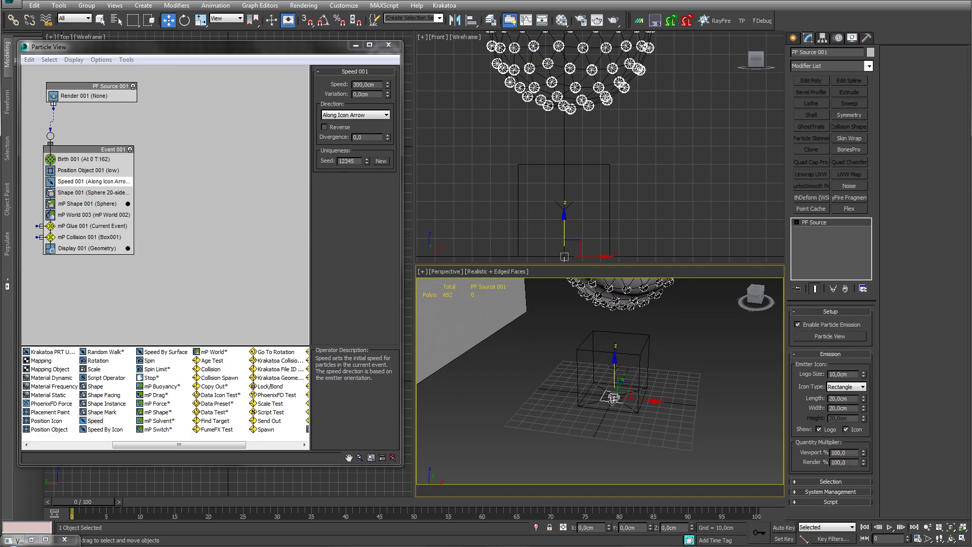
left_click_drag(615, 375, 736, 340)
middle_click_drag(728, 374, 674, 384, "alt")
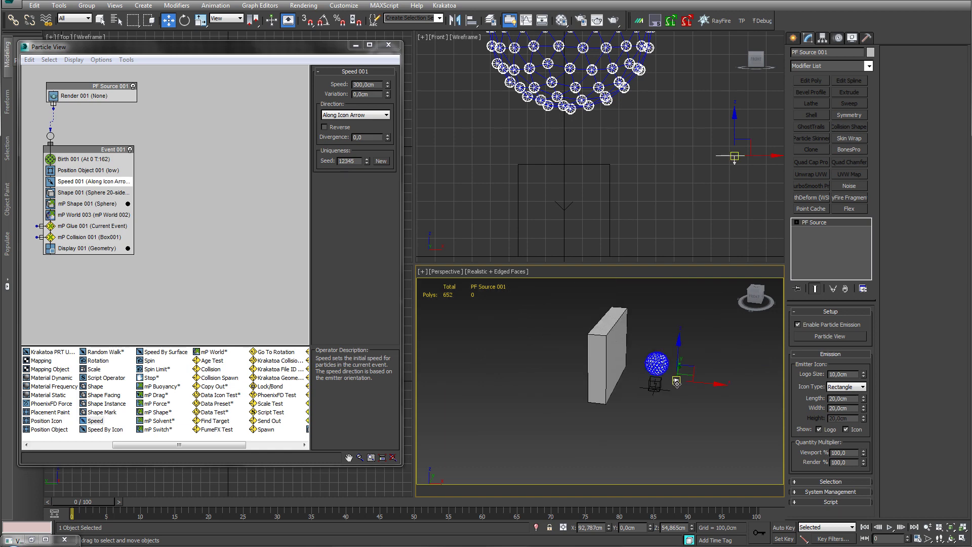
- Rotate the PF Source 001 icon about 119° around Y toward the box, and enlarge it to about 725.8 cm long and 273.2 cm wide
key("e")
left_click_drag(696, 353, 790, 418)
left_click_drag(863, 398, 870, 51)
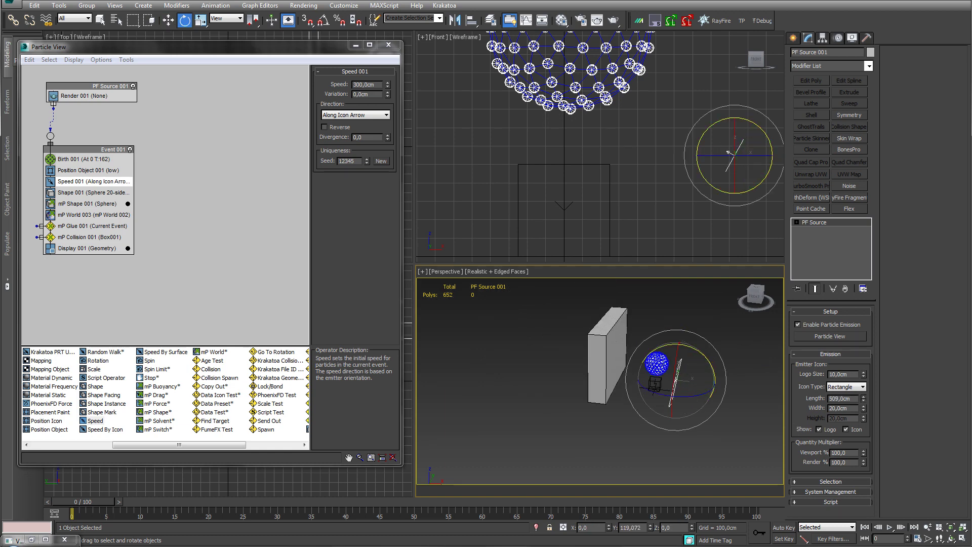
left_click_drag(864, 408, 911, 407)
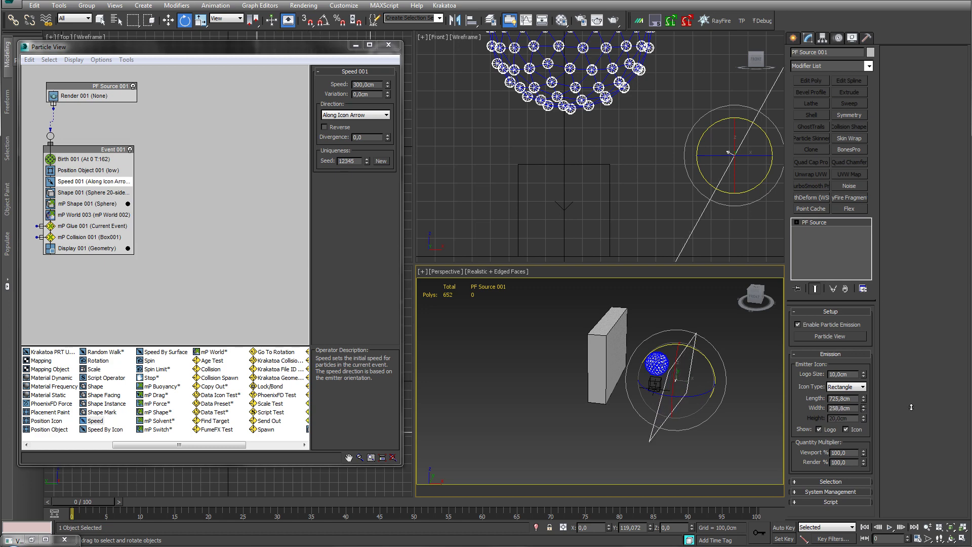
middle_click_drag(633, 360, 658, 393, "alt")
scroll(656, 405, "up", 5)
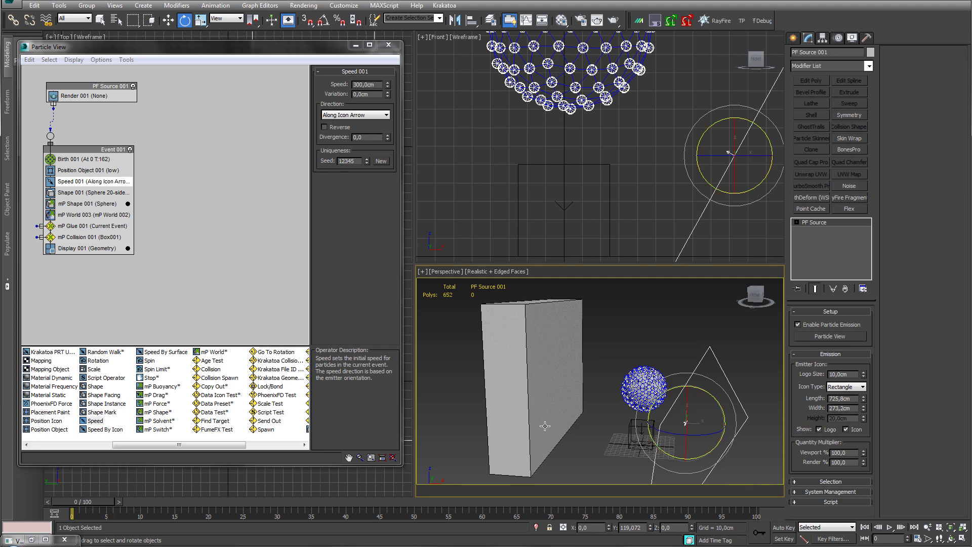
- Insert an mP Switch operator below mP Shape 001 in Event 001 and enable its Speed matching
left_click(157, 430)
left_click_drag(144, 403, 91, 215)
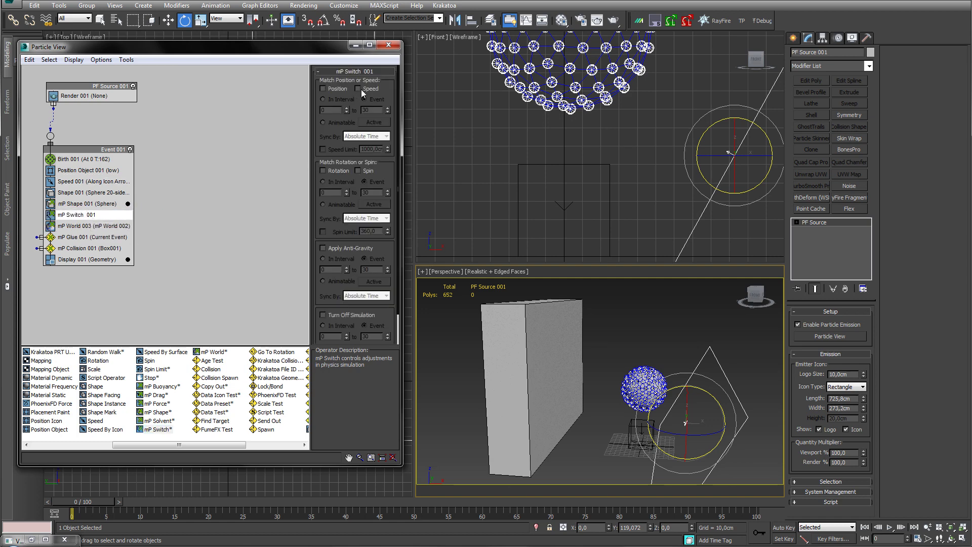
left_click(360, 89)
middle_click_drag(606, 380, 564, 367)
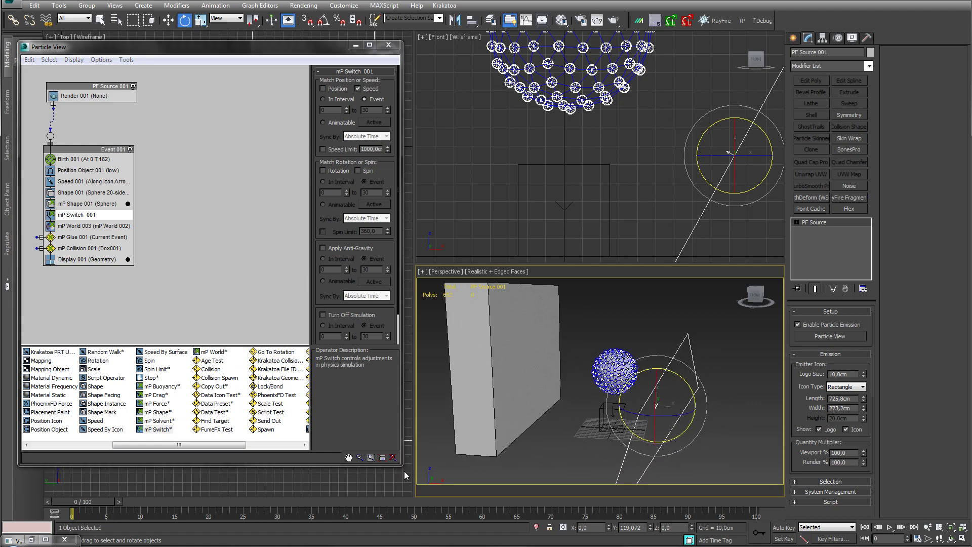
- Scrub the simulation to frame 23 to check the ball's motion toward the box, and return to frame 0
left_click_drag(120, 499, 245, 500)
key("e")
left_click(865, 527)
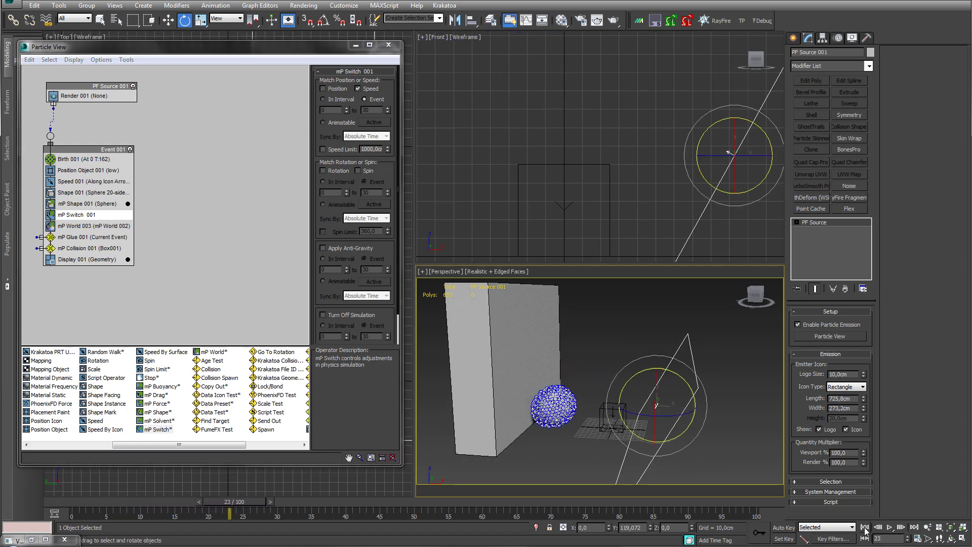
- Set the Speed 001 speed to about 1059 cm, play the simulation and return to frame 0
left_click(74, 180)
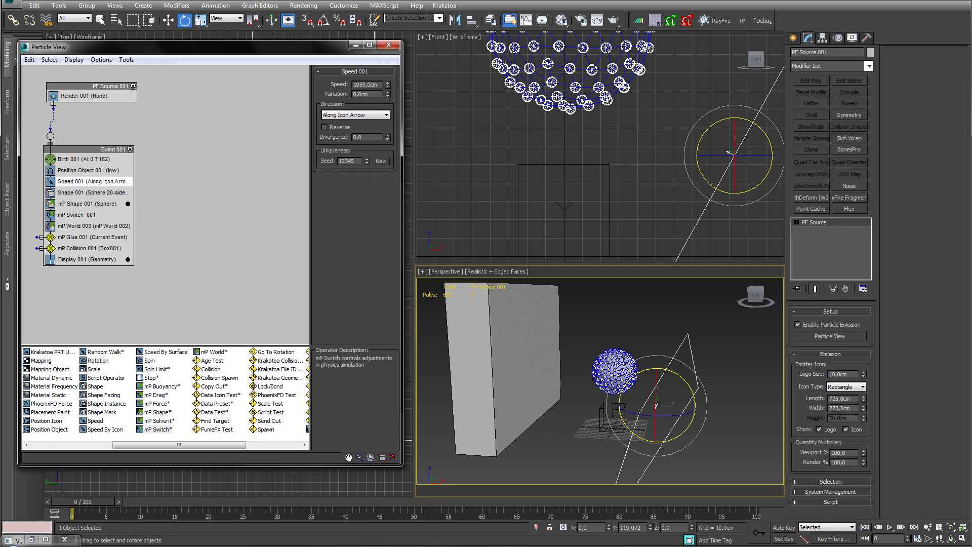
left_click(889, 527)
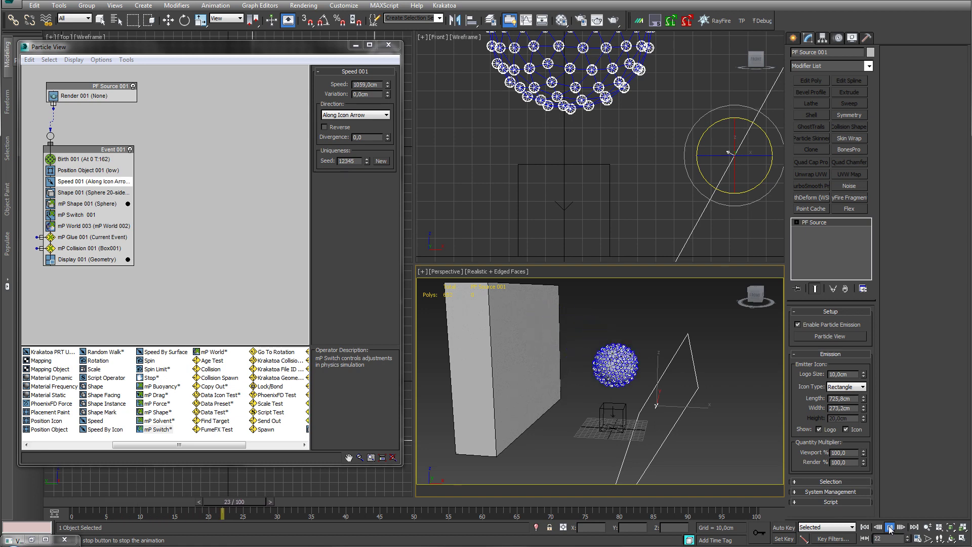
left_click(889, 527)
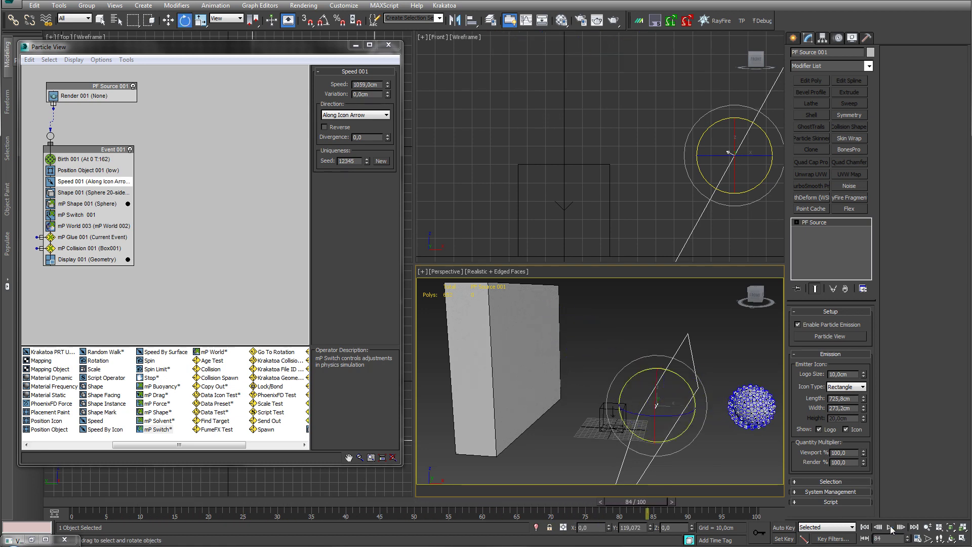
left_click(864, 527)
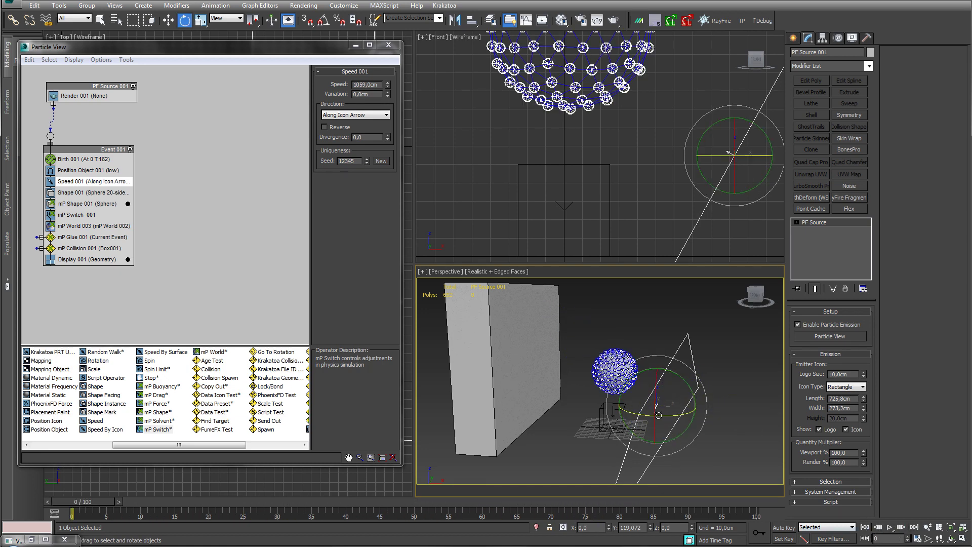
- Examine mP Glue 001's binding, breakability, distance and rigid binding settings, shifting the Event 001 node slightly aside
left_click(92, 236)
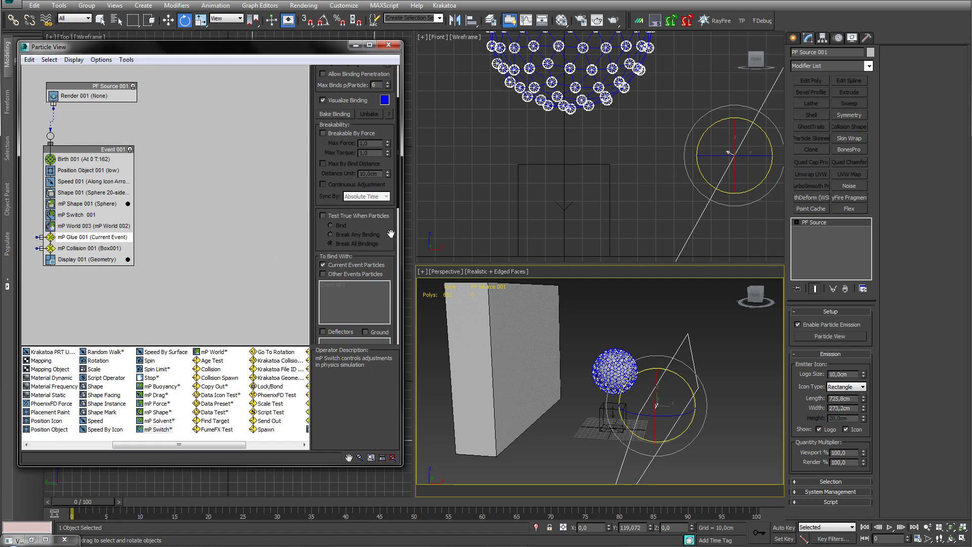
scroll(399, 174, "down", 3)
scroll(399, 173, "down", 7)
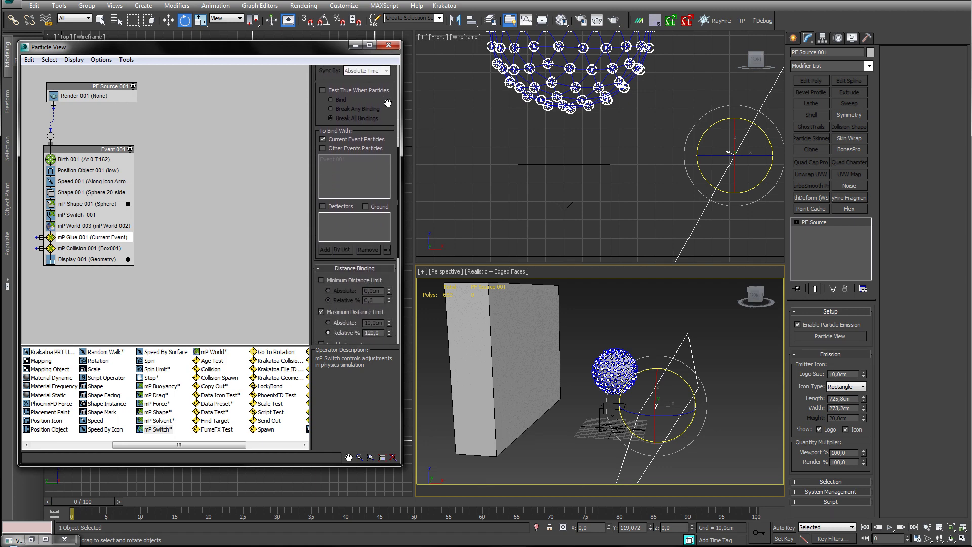
scroll(317, 249, "down", 3)
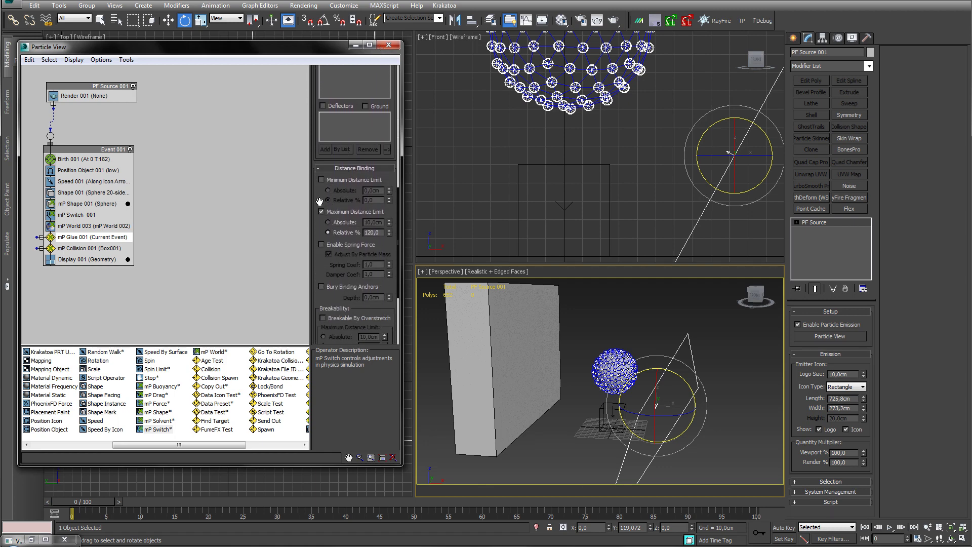
scroll(325, 303, "up", 6)
scroll(392, 259, "up", 8)
scroll(391, 259, "down", 7)
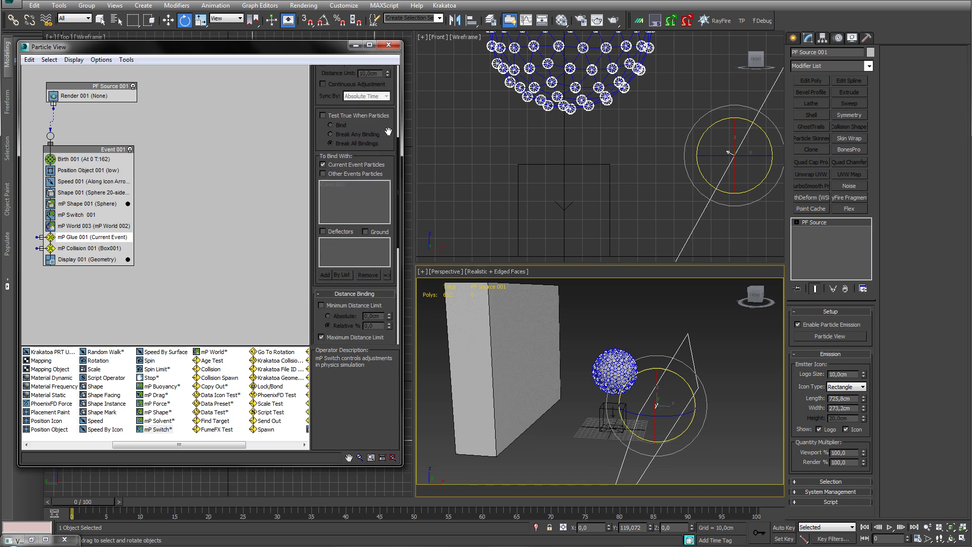
left_click_drag(96, 149, 132, 142)
left_click(129, 231)
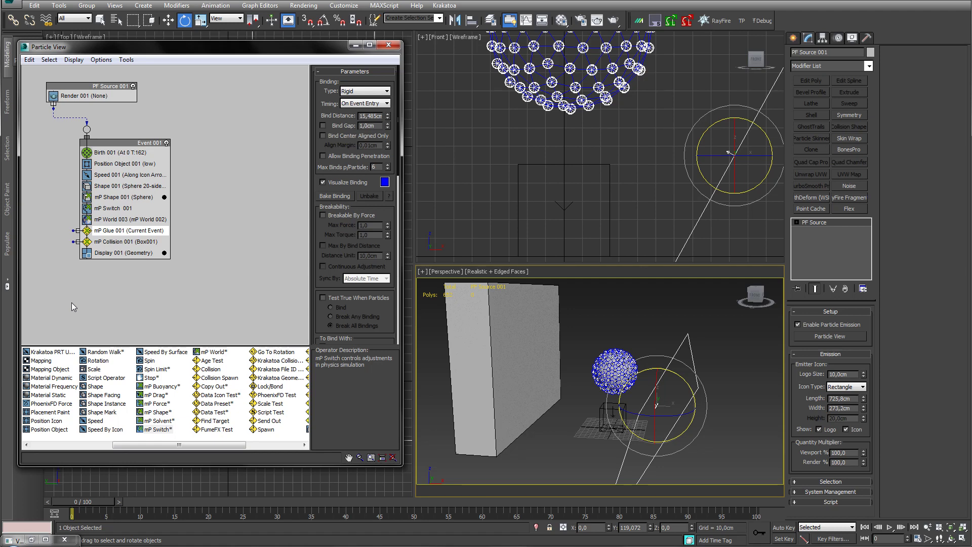
scroll(379, 124, "down", 8)
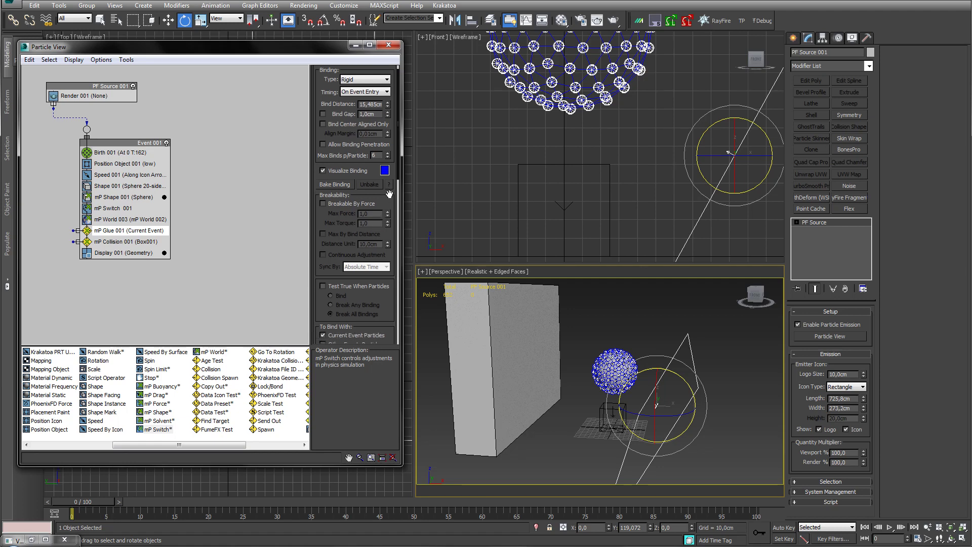
scroll(378, 101, "down", 7)
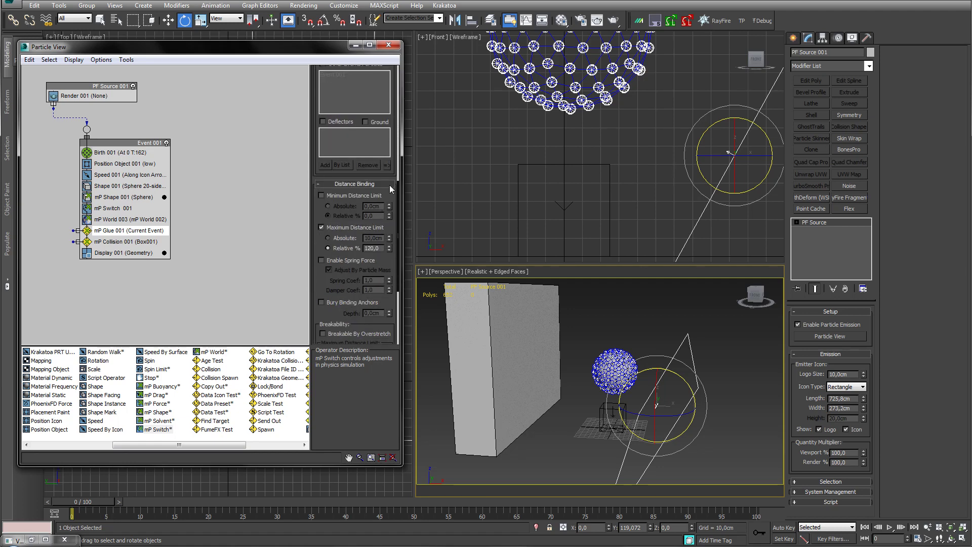
scroll(360, 157, "down", 6)
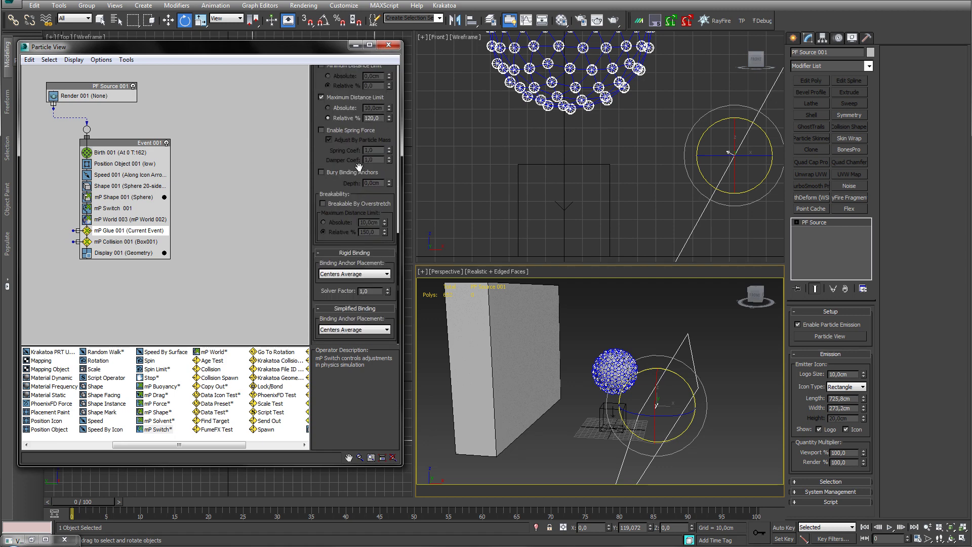